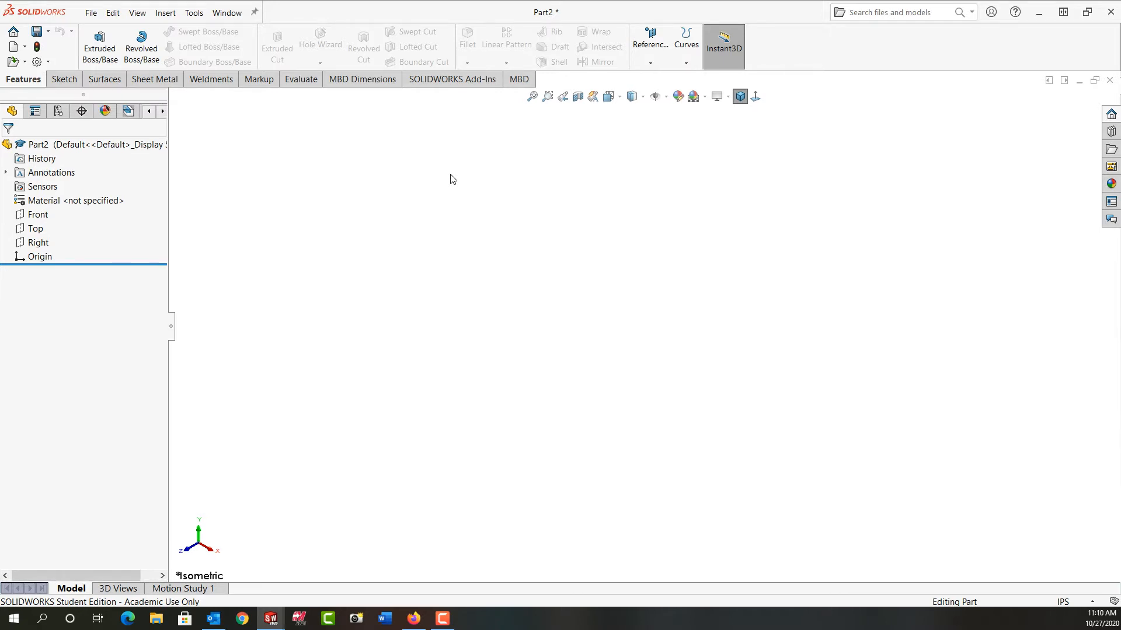
- Create two reference planes offset from the Front plane at 4 in spacing, with the offset direction flipped
click(641, 56)
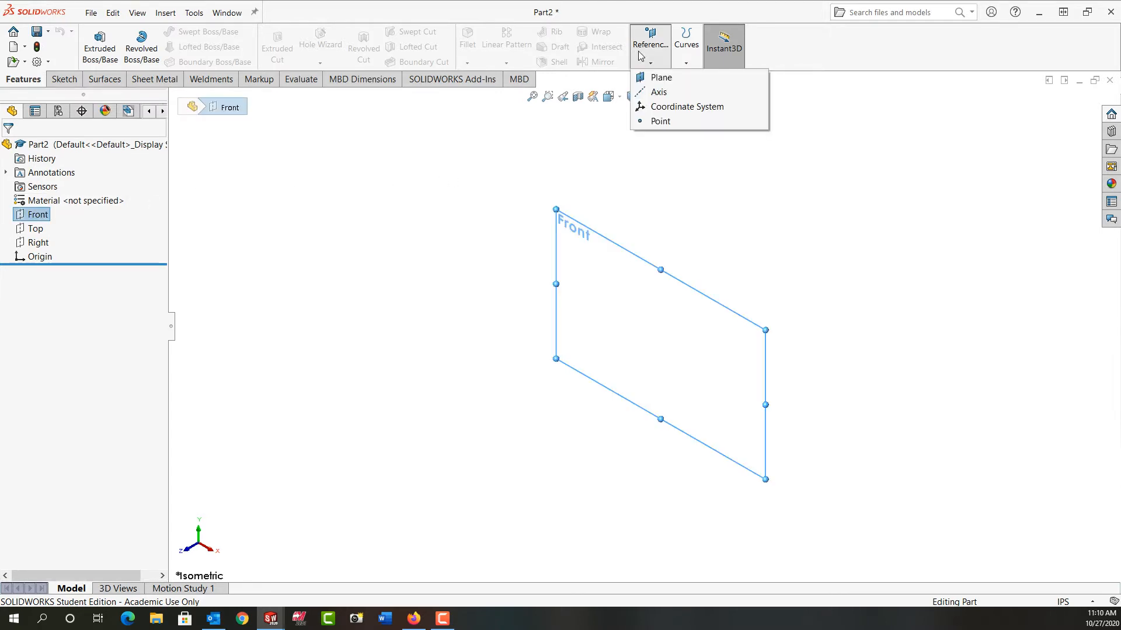
click(660, 79)
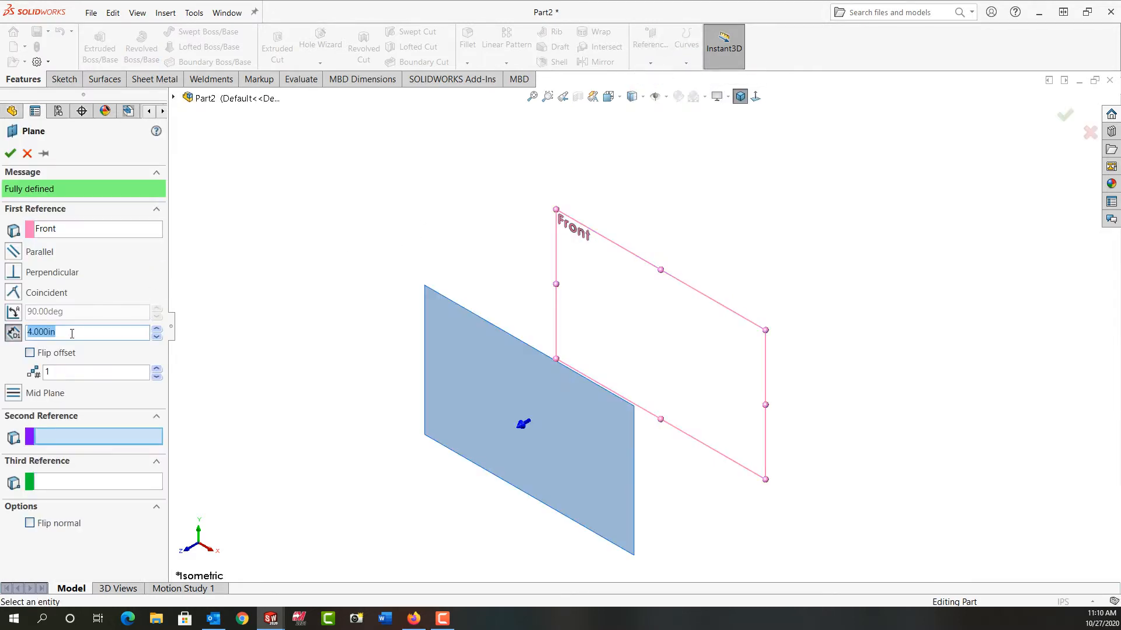
click(156, 369)
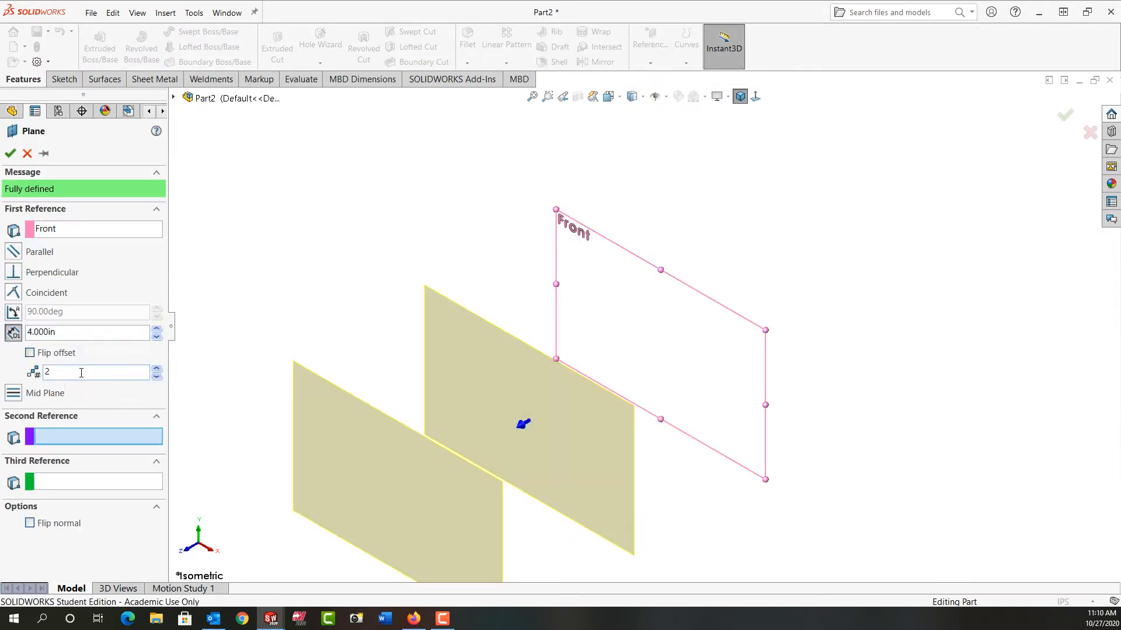
click(30, 354)
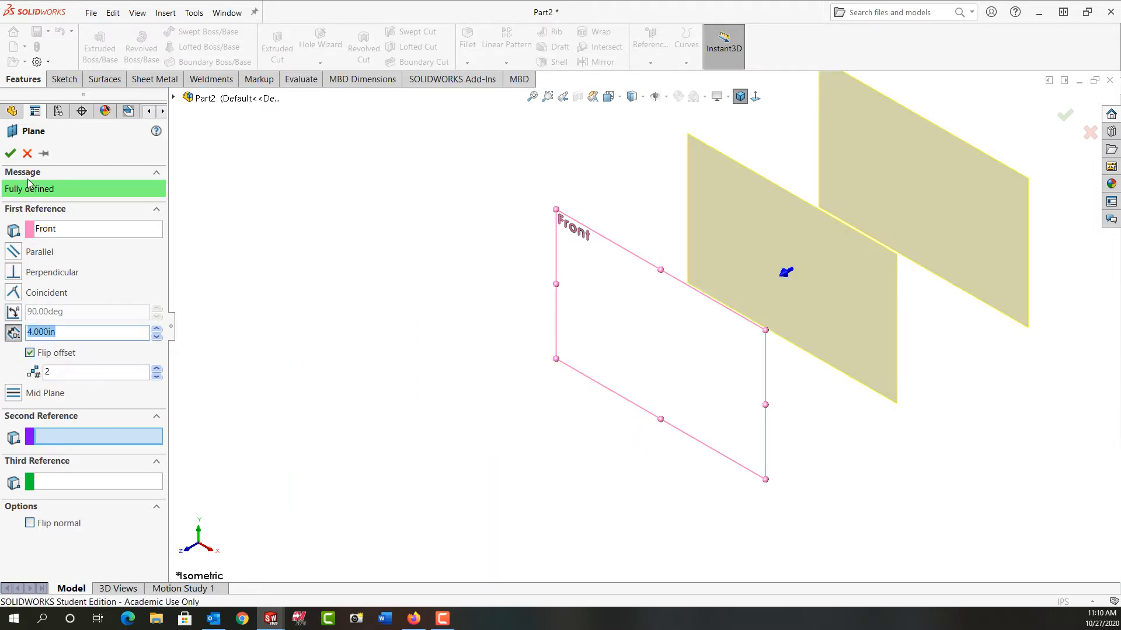
click(11, 154)
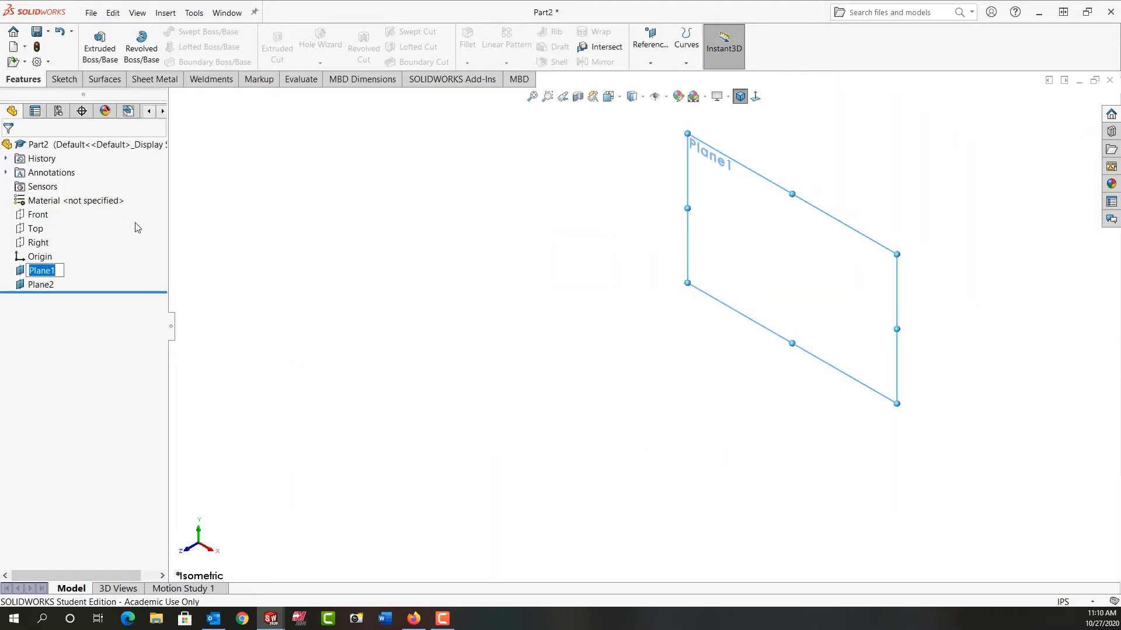
- Start a sketch on the Front plane, viewed face-on, and draw a vertical centerline upward from the origin
click(43, 215)
click(110, 199)
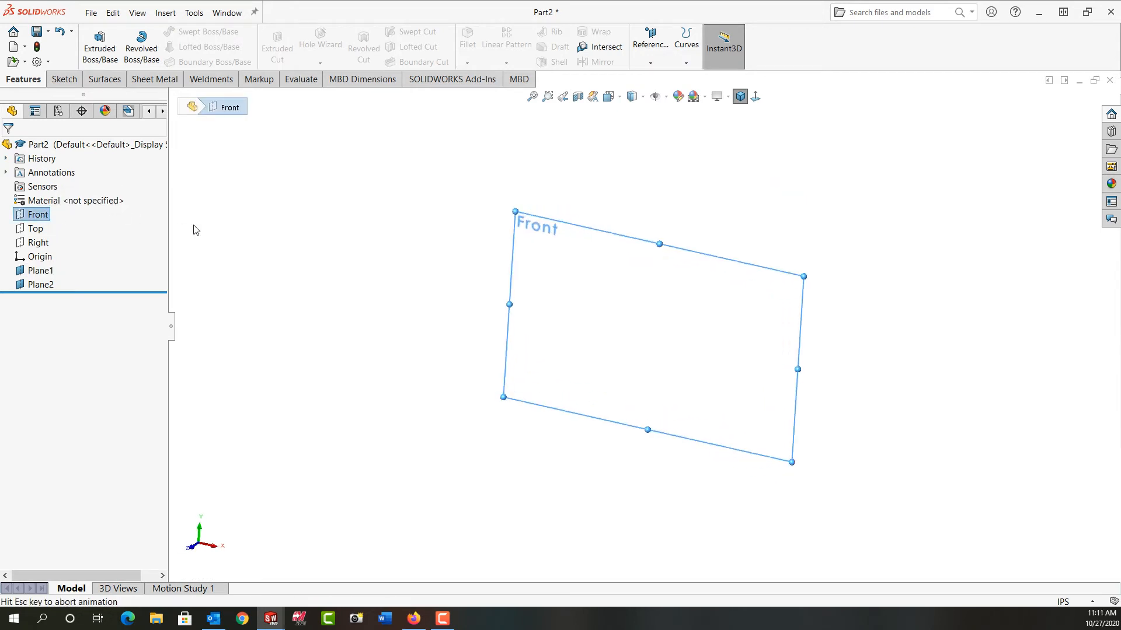
click(37, 215)
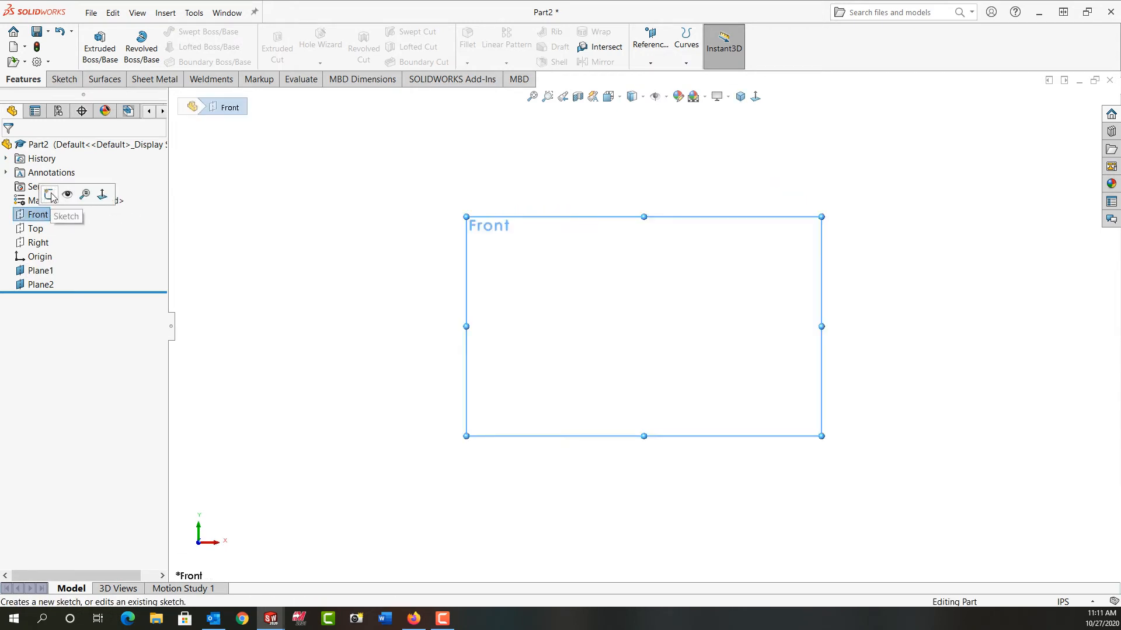
click(51, 196)
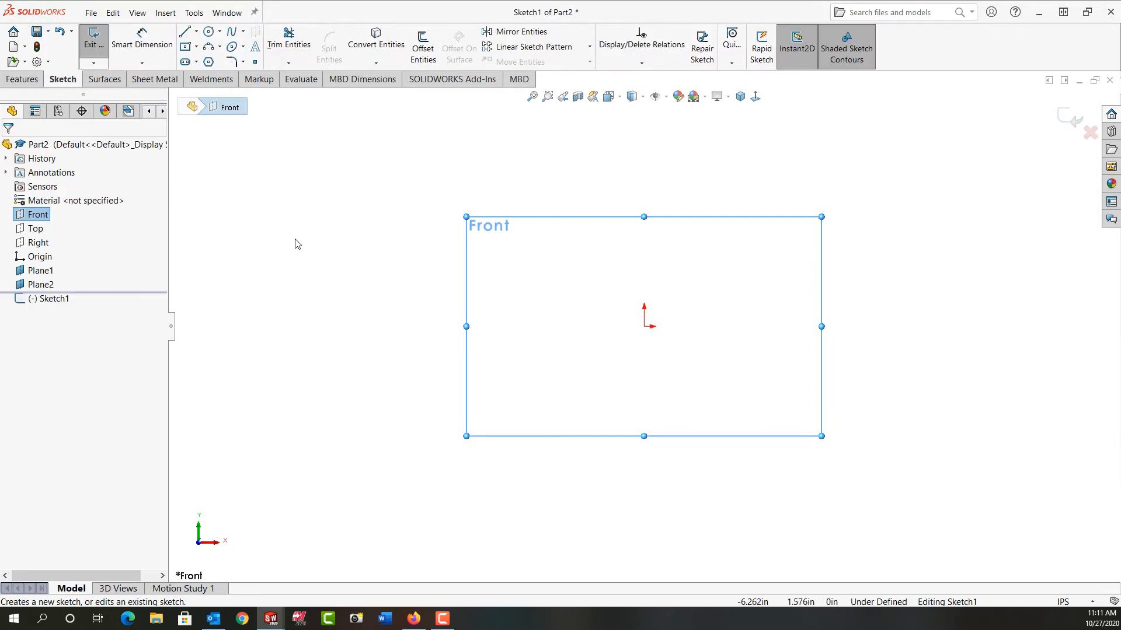
click(196, 32)
click(213, 61)
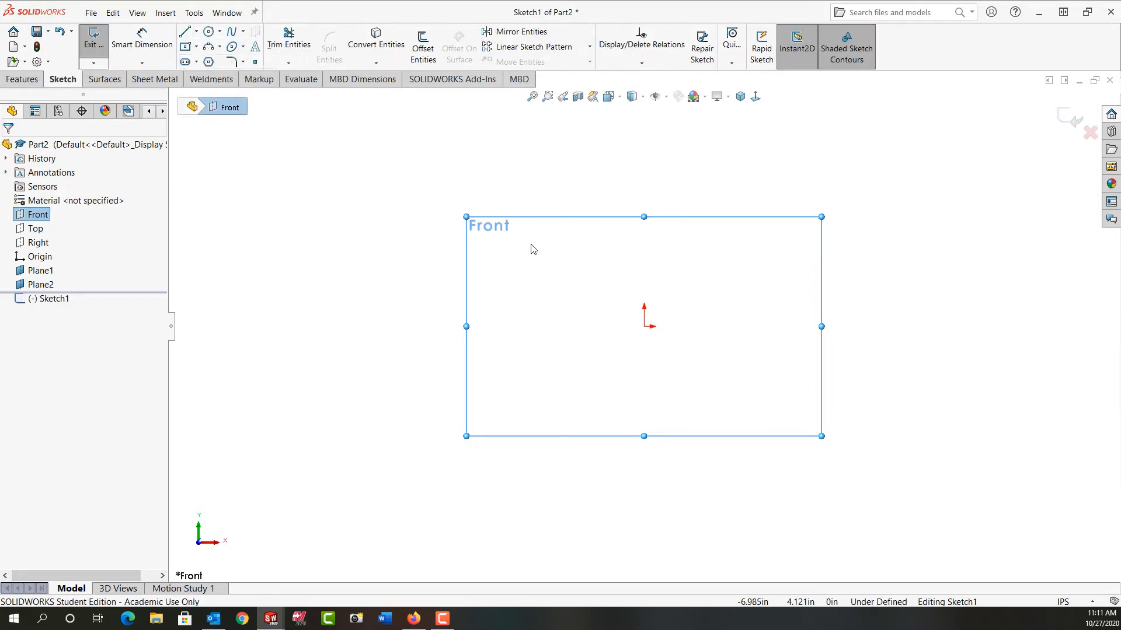
click(644, 326)
click(644, 255)
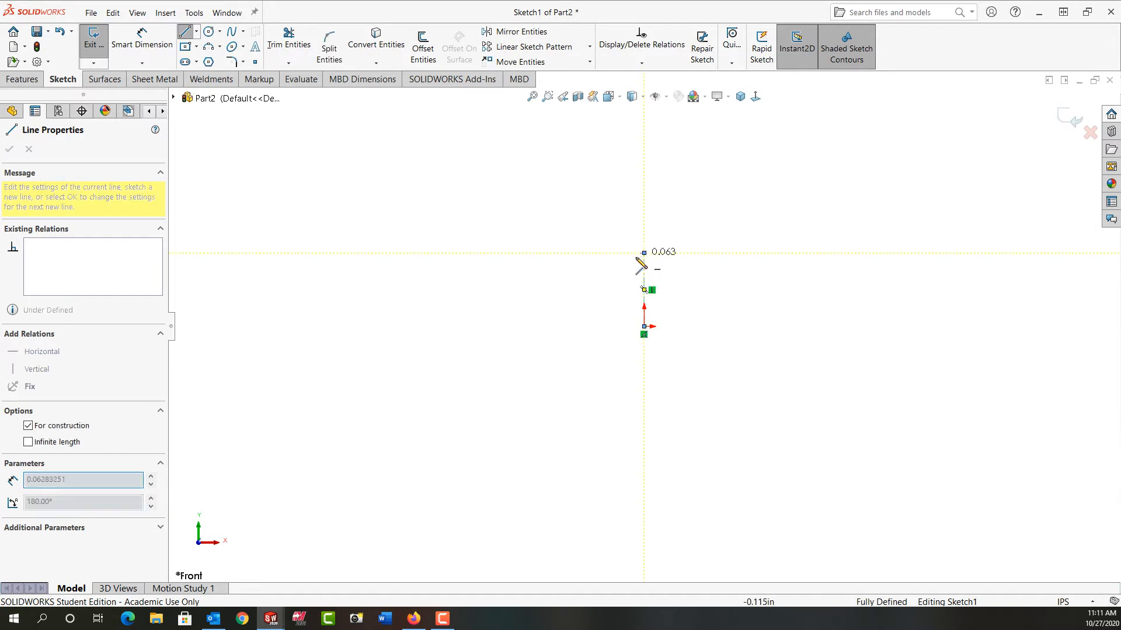
- Sketch connected lines leftward from the origin: horizontal about 0.96 in, angled about 0.61 in, vertical about 0.55 in; mirror them about the centerline
right_drag(564, 258, 532, 255)
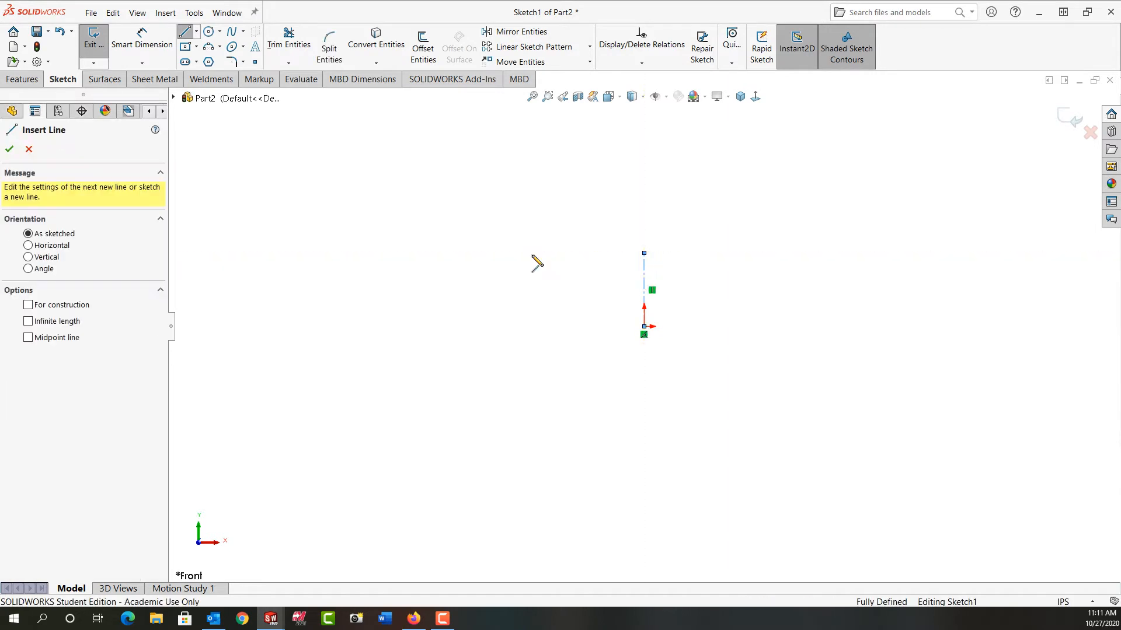
click(644, 327)
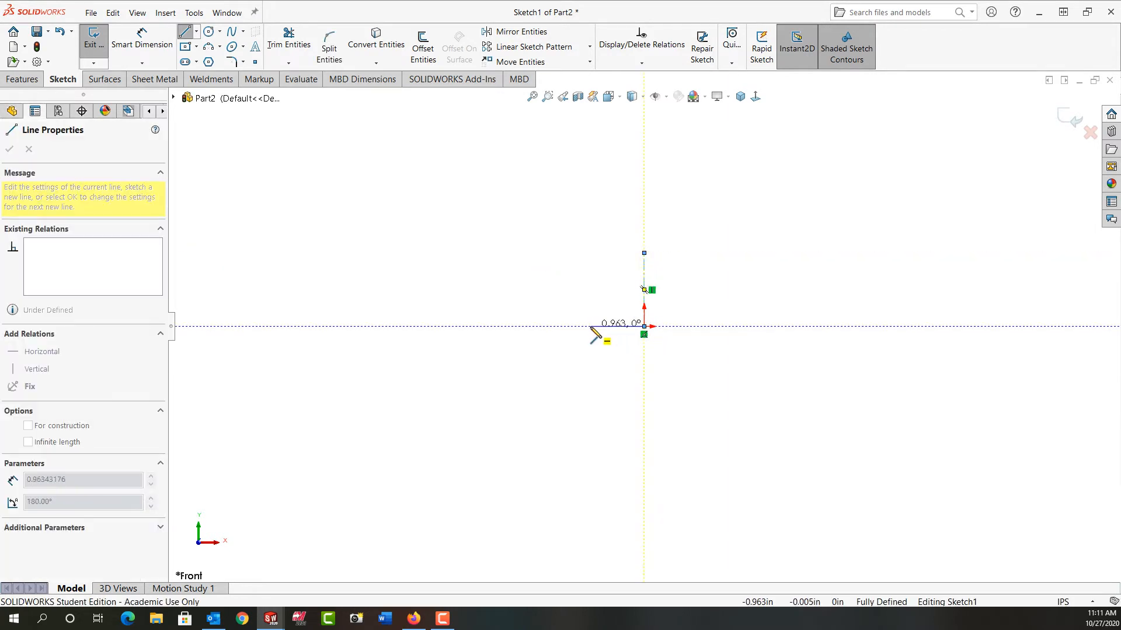
click(590, 327)
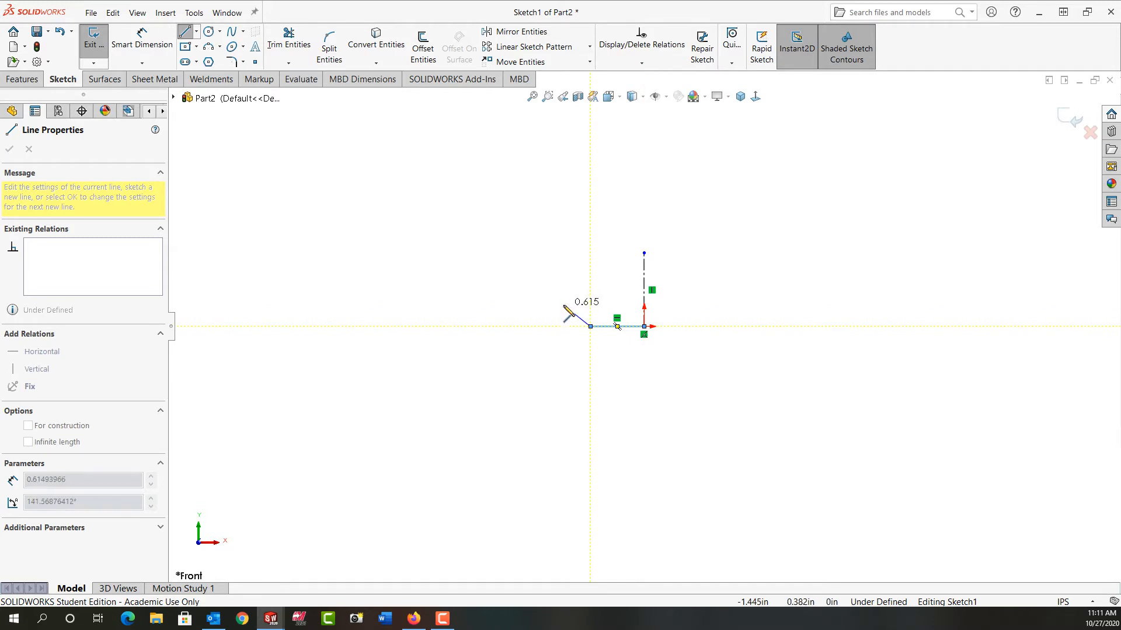
click(563, 305)
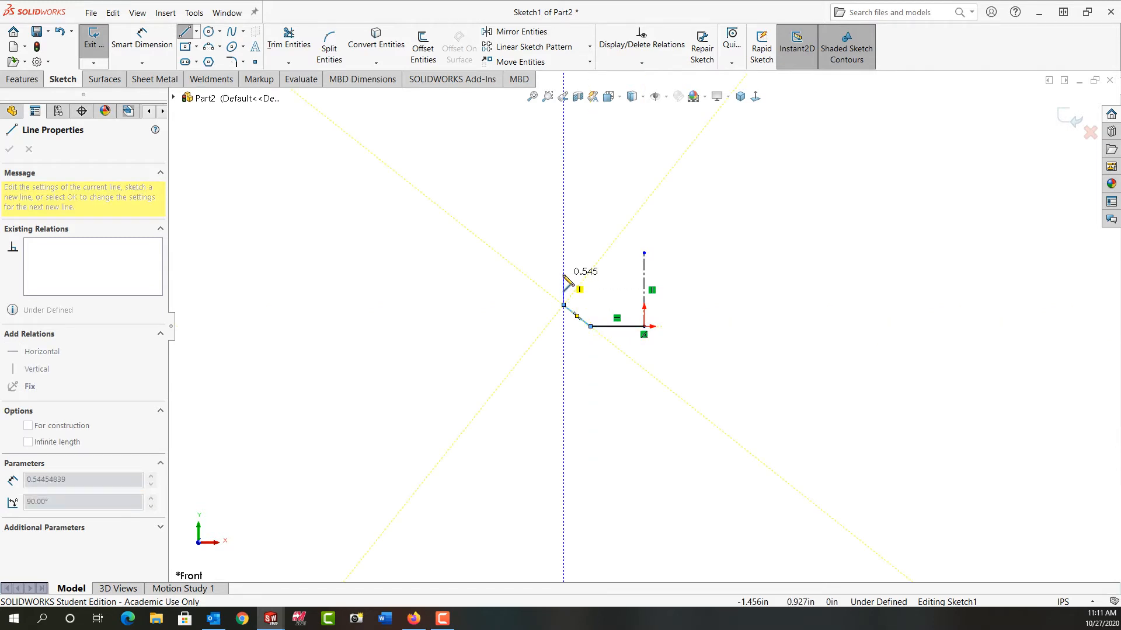
click(563, 274)
key(Escape)
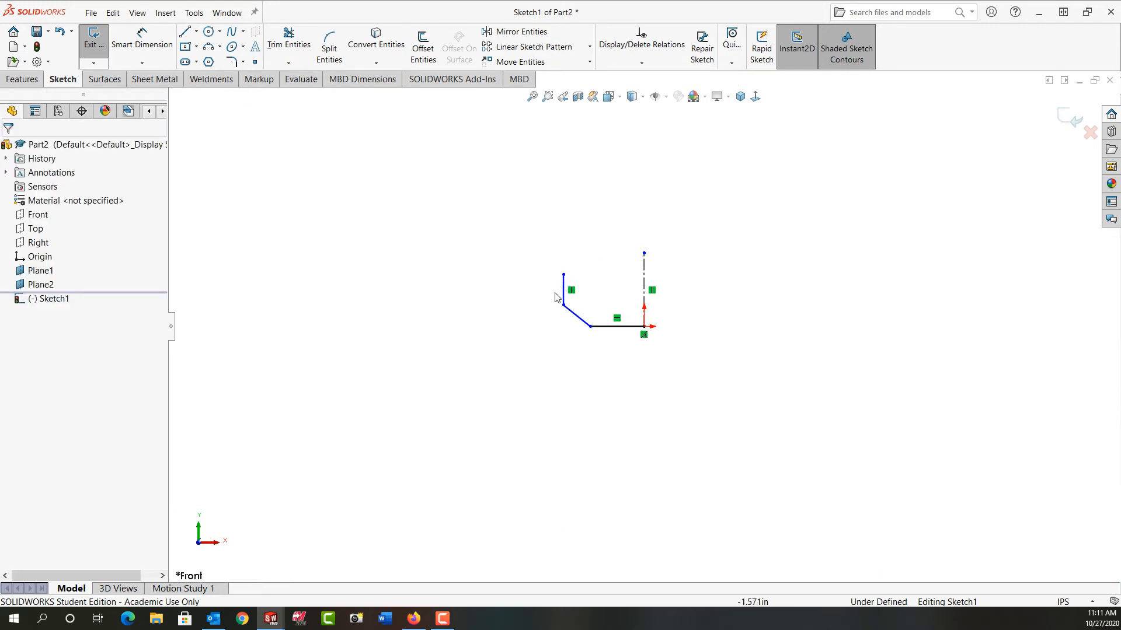
mouse_move(528, 216)
mouse_down()
mouse_move(650, 358)
mouse_move(672, 359)
mouse_up()
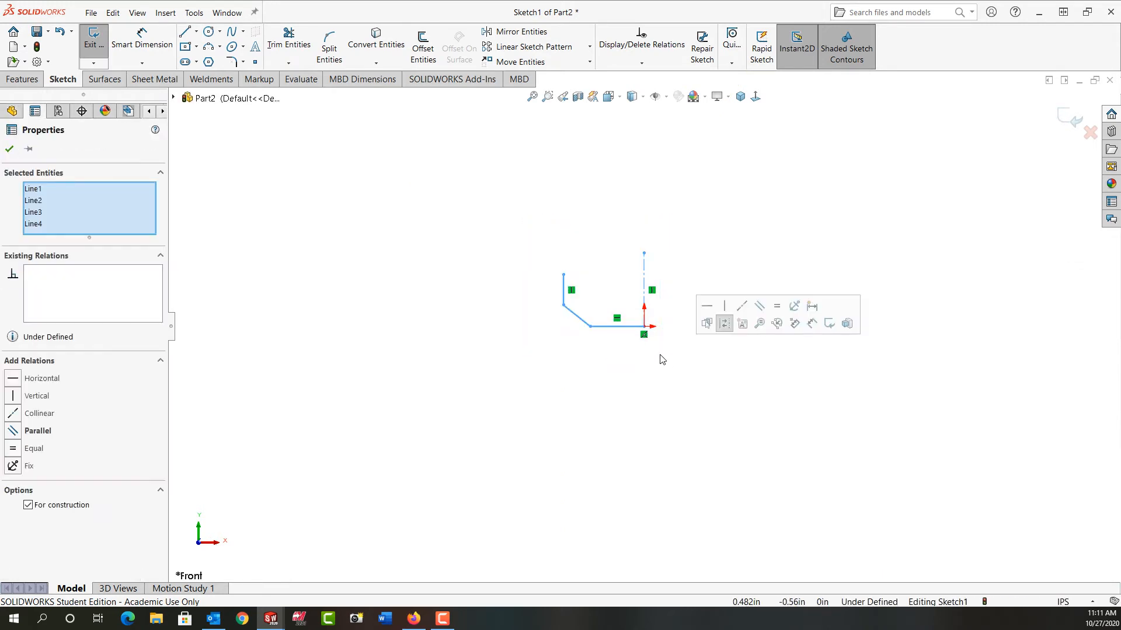
click(517, 31)
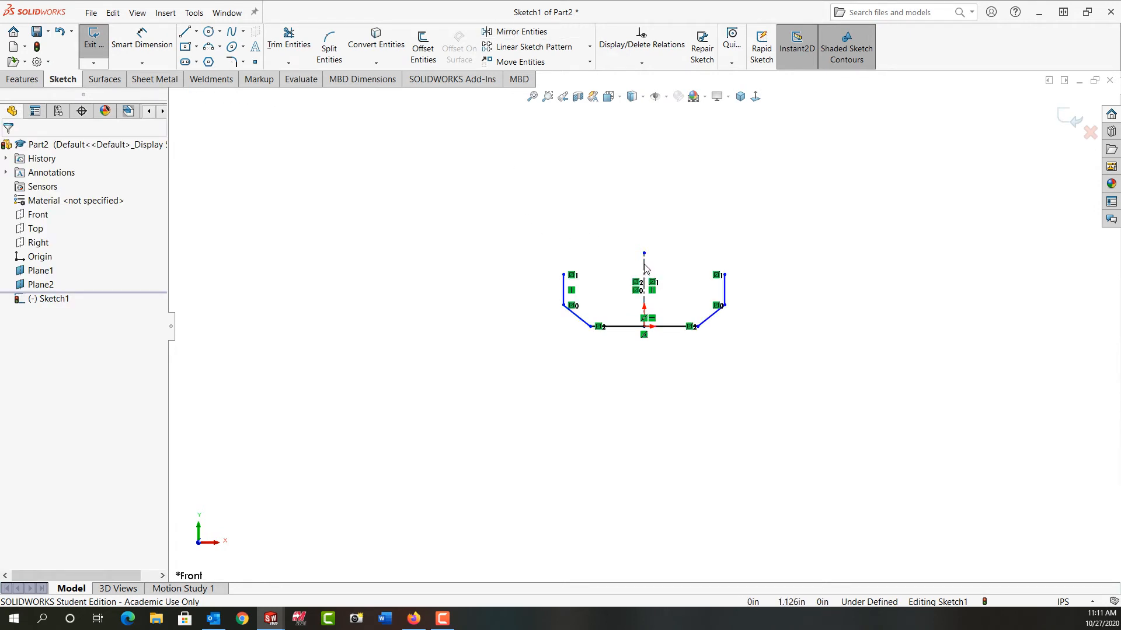
- Dimension the full horizontal base line of the profile to 1.5 in
right_drag(512, 376, 490, 298)
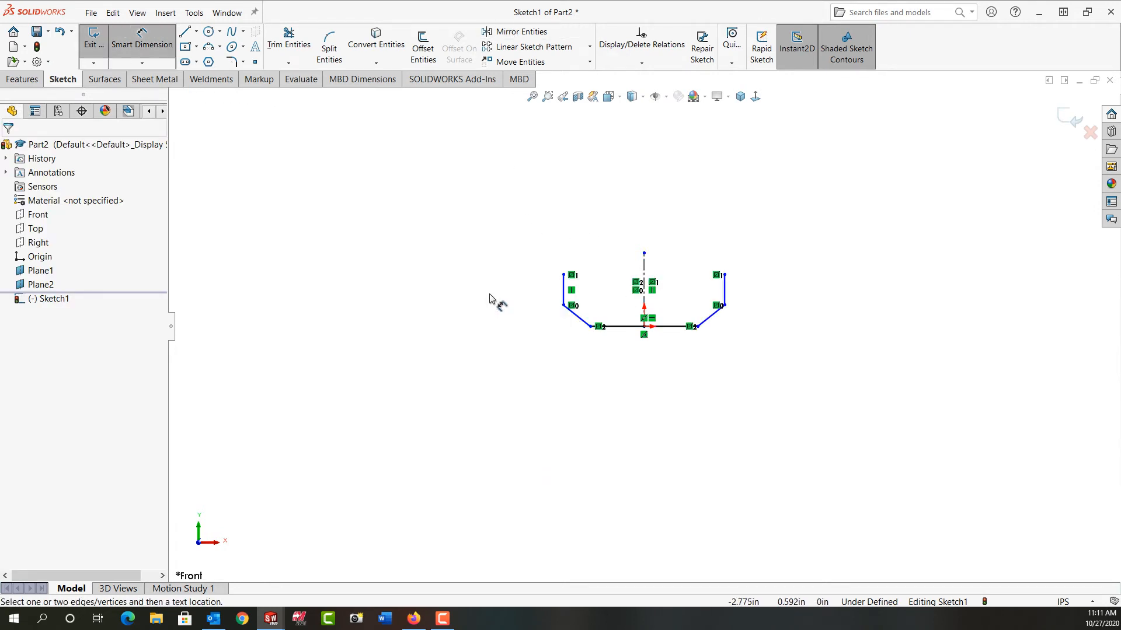
click(618, 328)
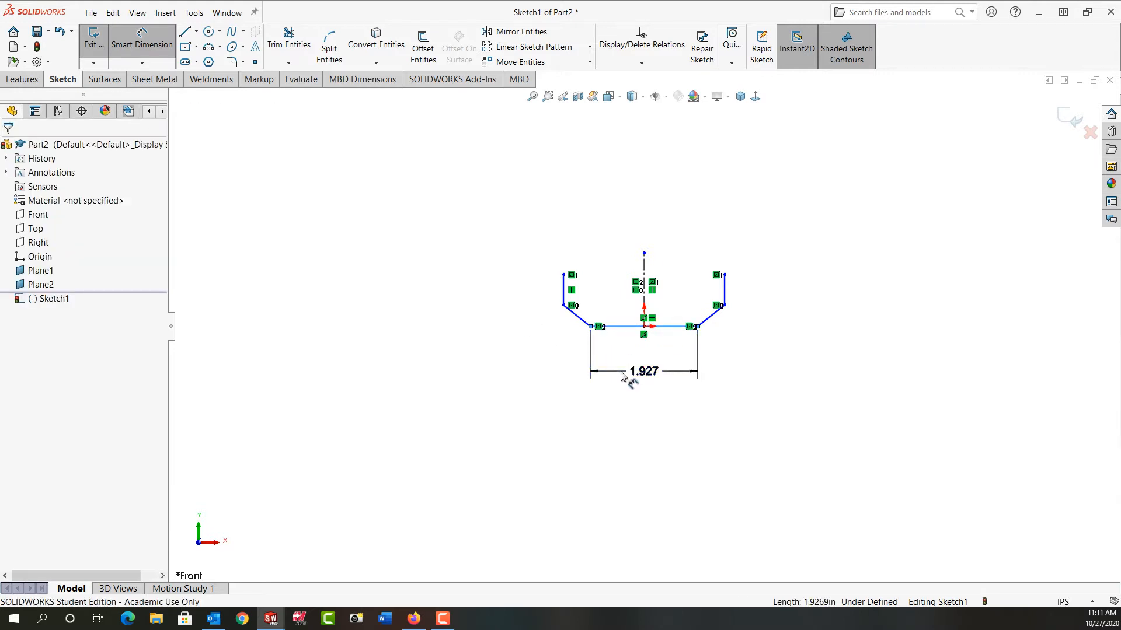
click(622, 377)
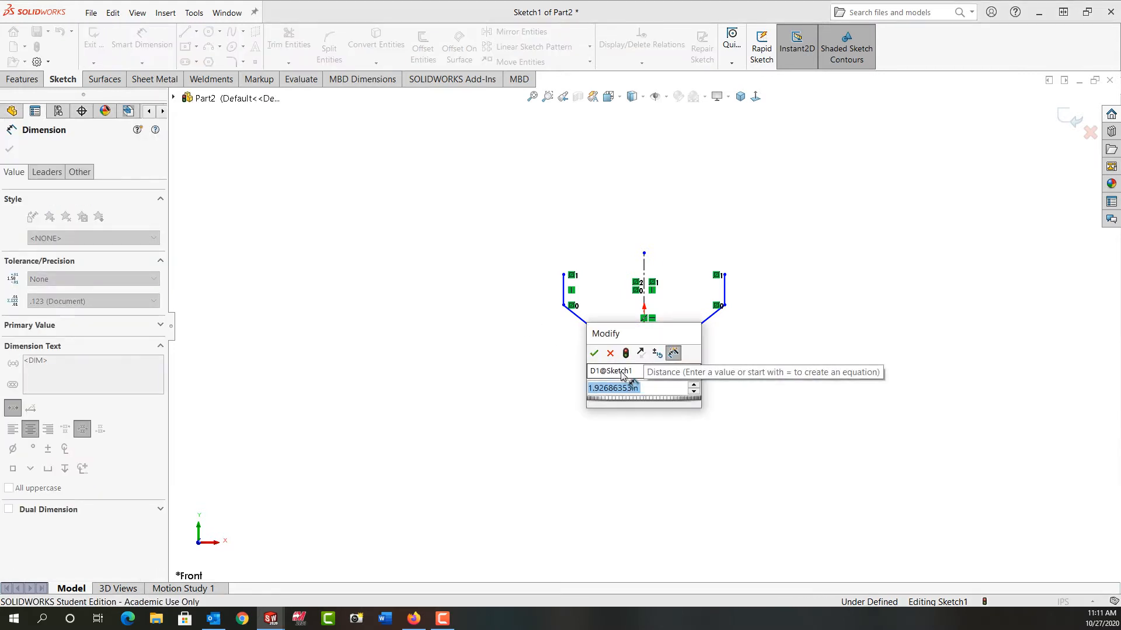
text(1.5)
key(Return)
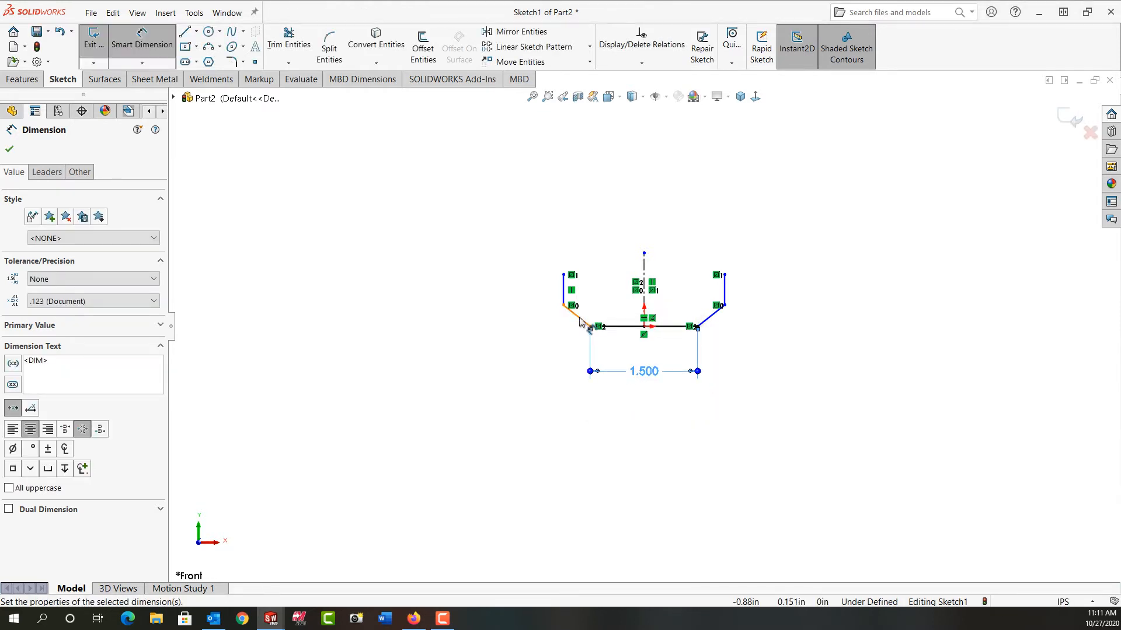
- Dimension the angle between the left slanted line and the base line to 30 degrees
click(580, 319)
click(619, 327)
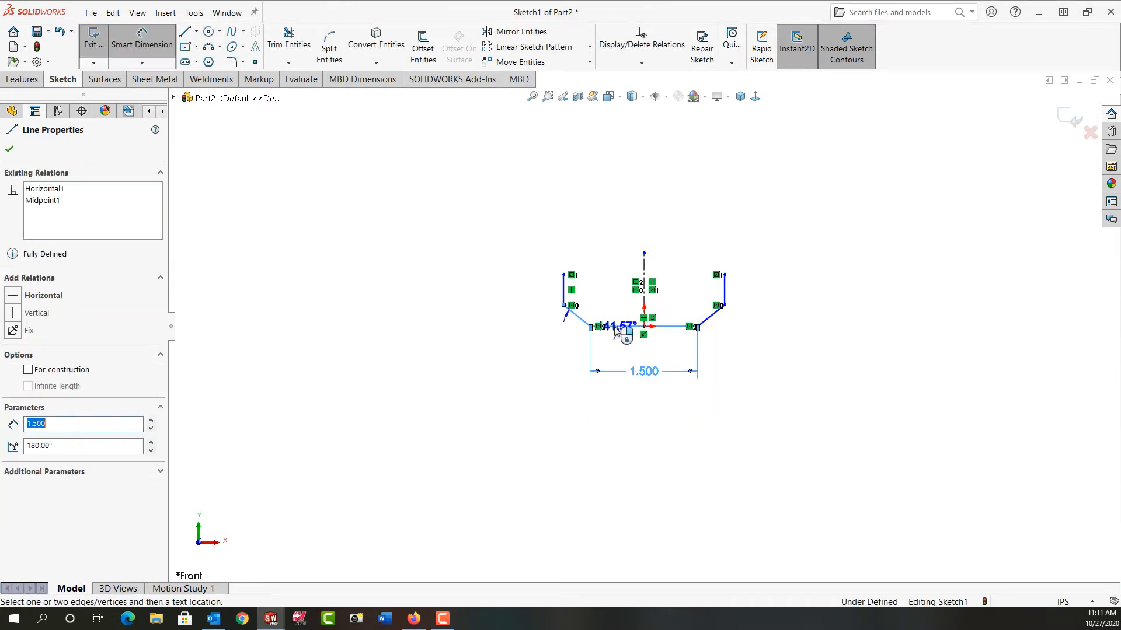
click(558, 323)
text(30)
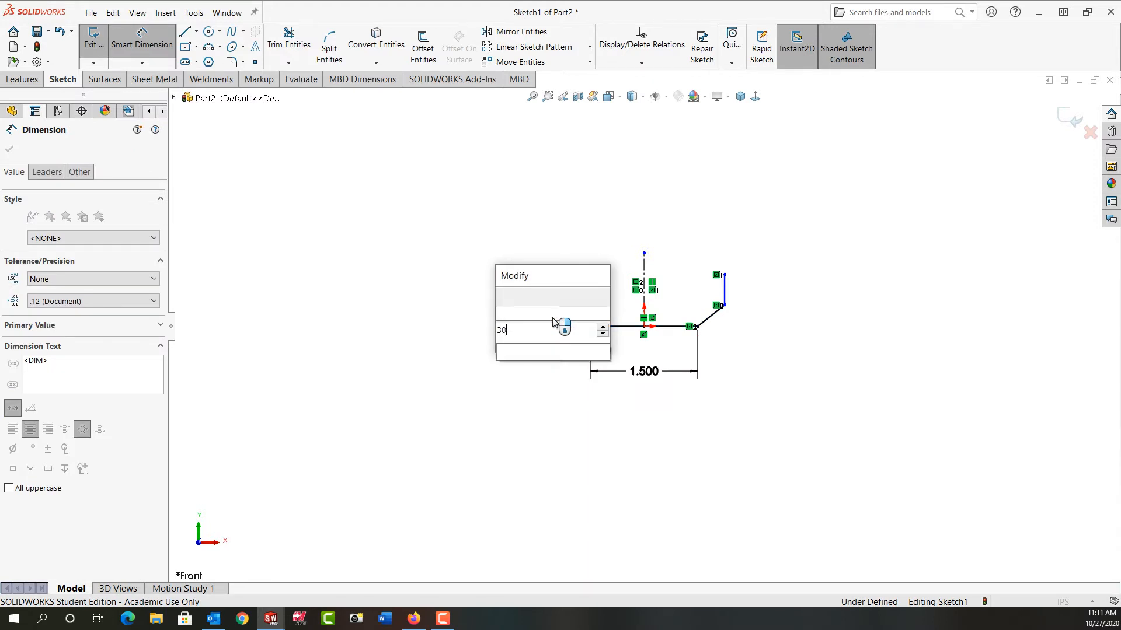
key(Return)
- Dimension the left vertical line of the profile to 0.325 in
click(561, 293)
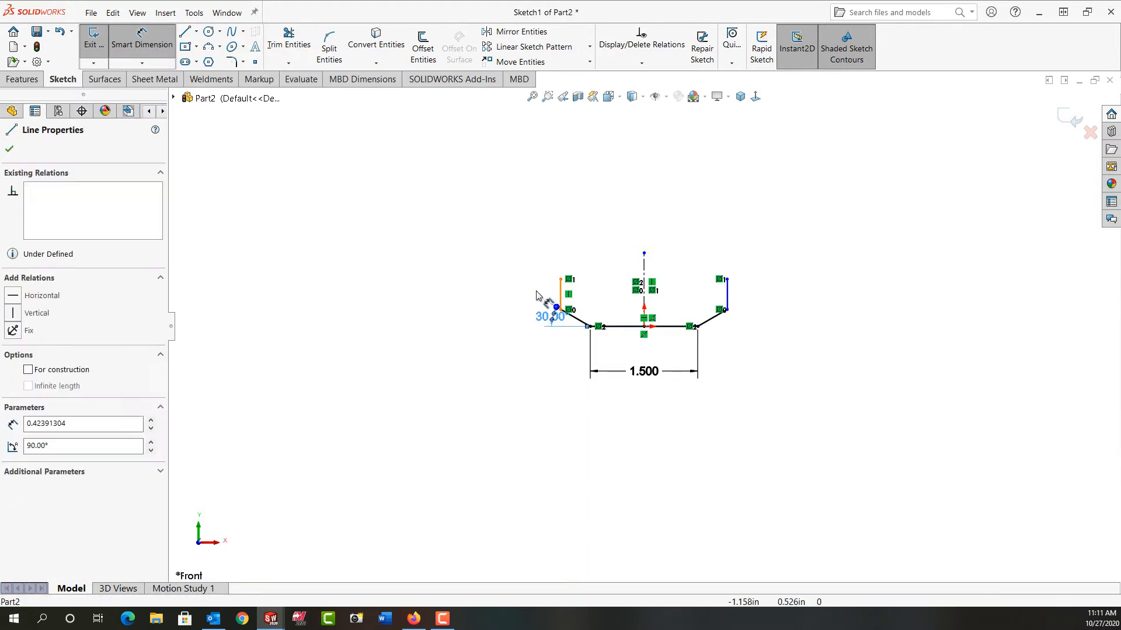
click(527, 296)
text(.325)
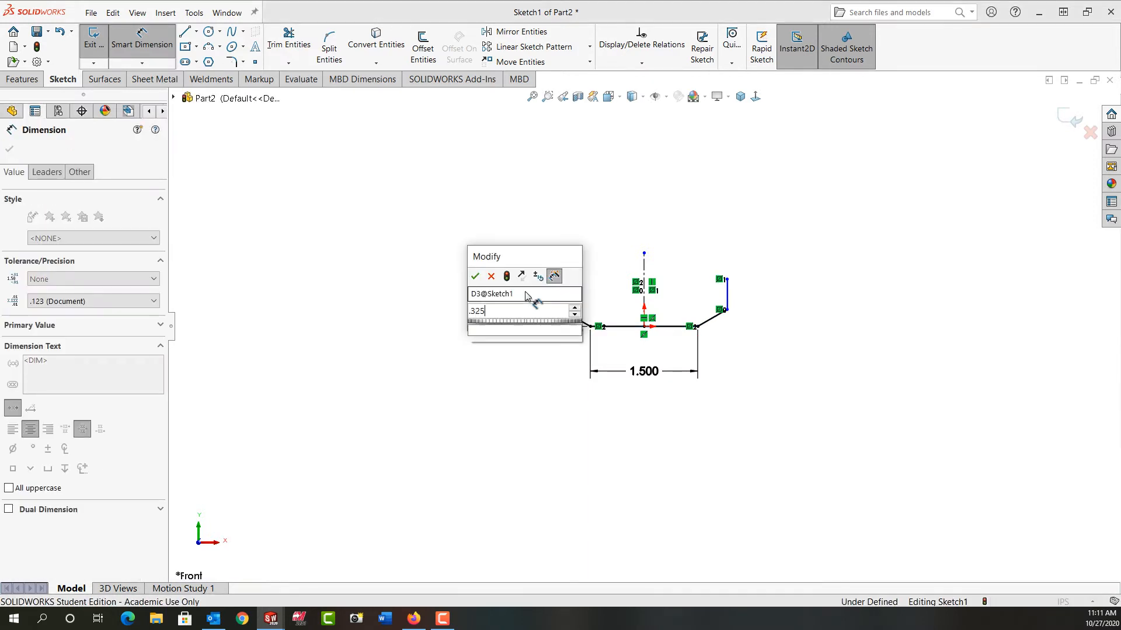
key(Return)
- Dimension the overall width between the upper endpoints of the two vertical lines to 2 in
click(560, 287)
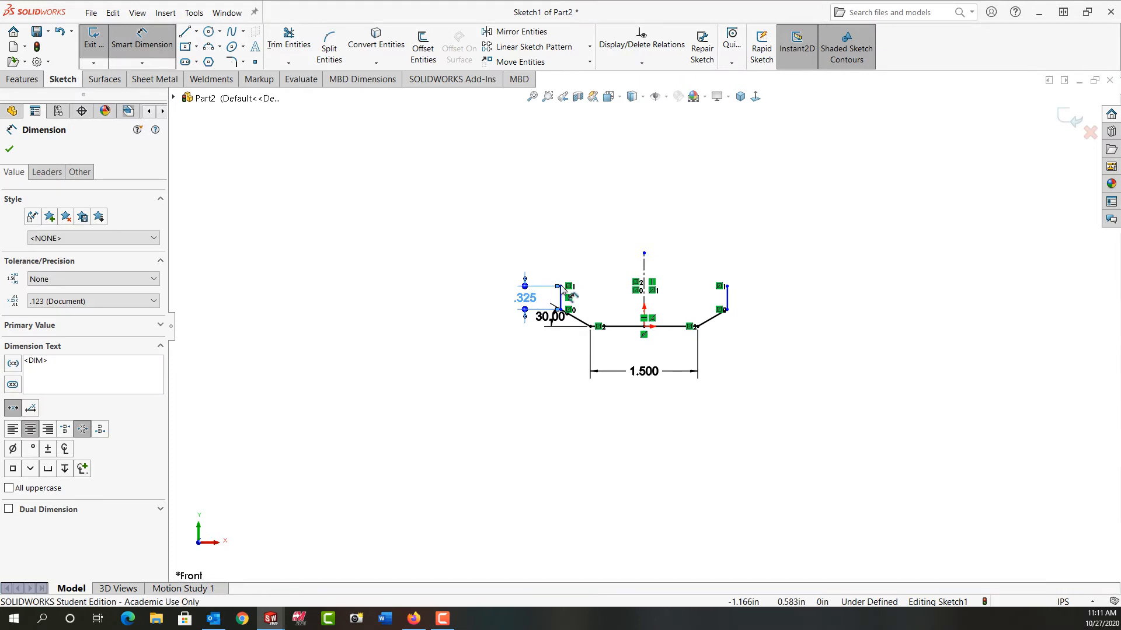
click(727, 287)
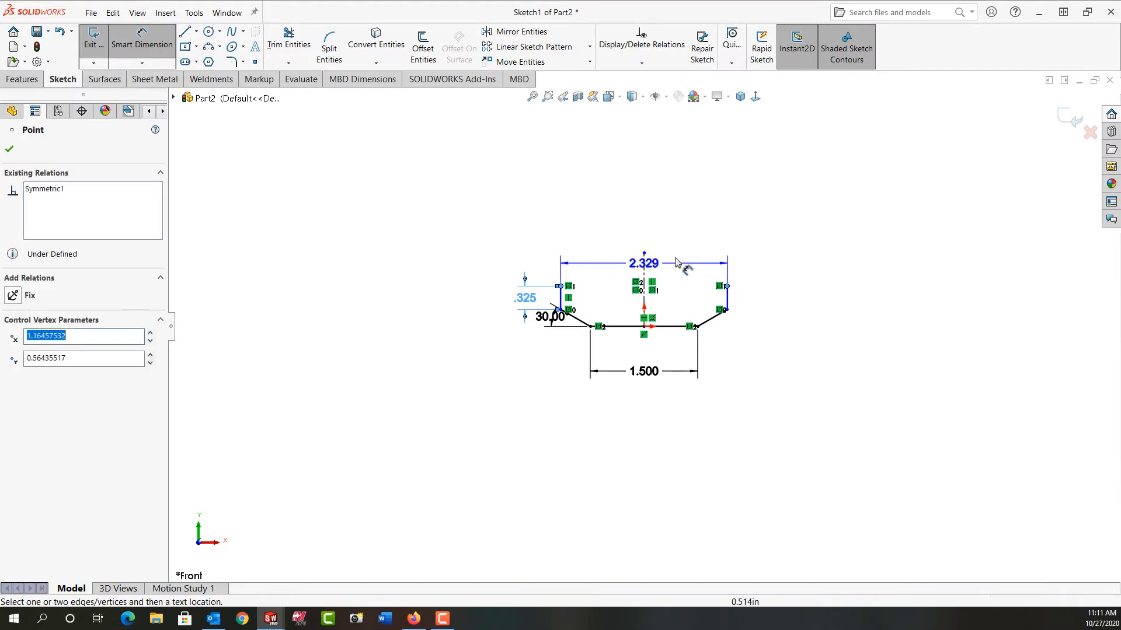
click(666, 225)
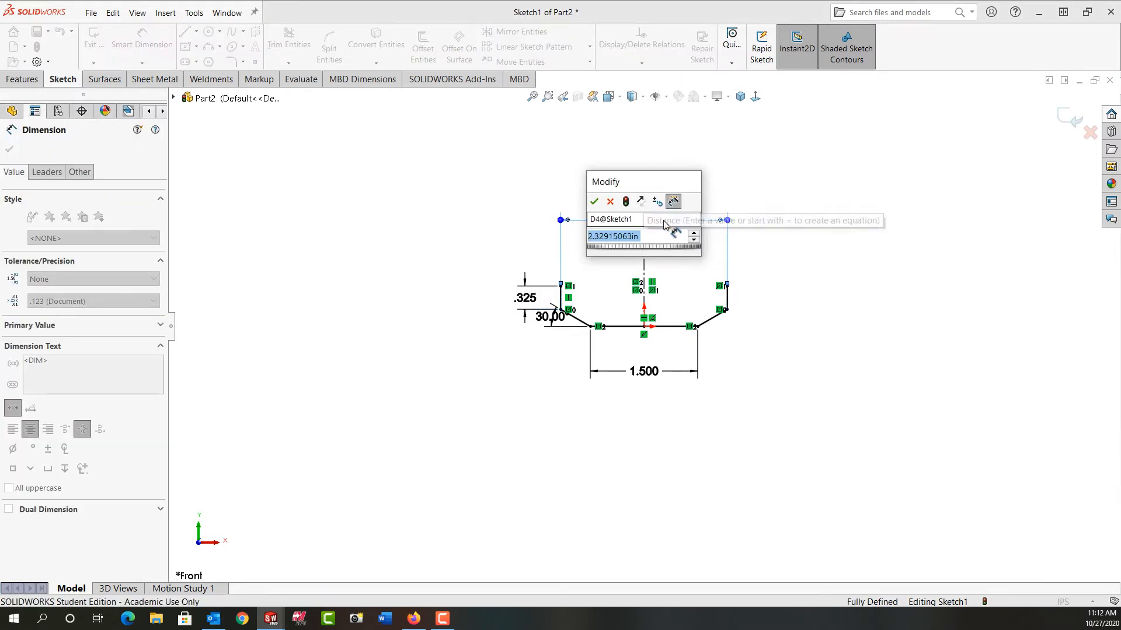
text(2.)
key(Return)
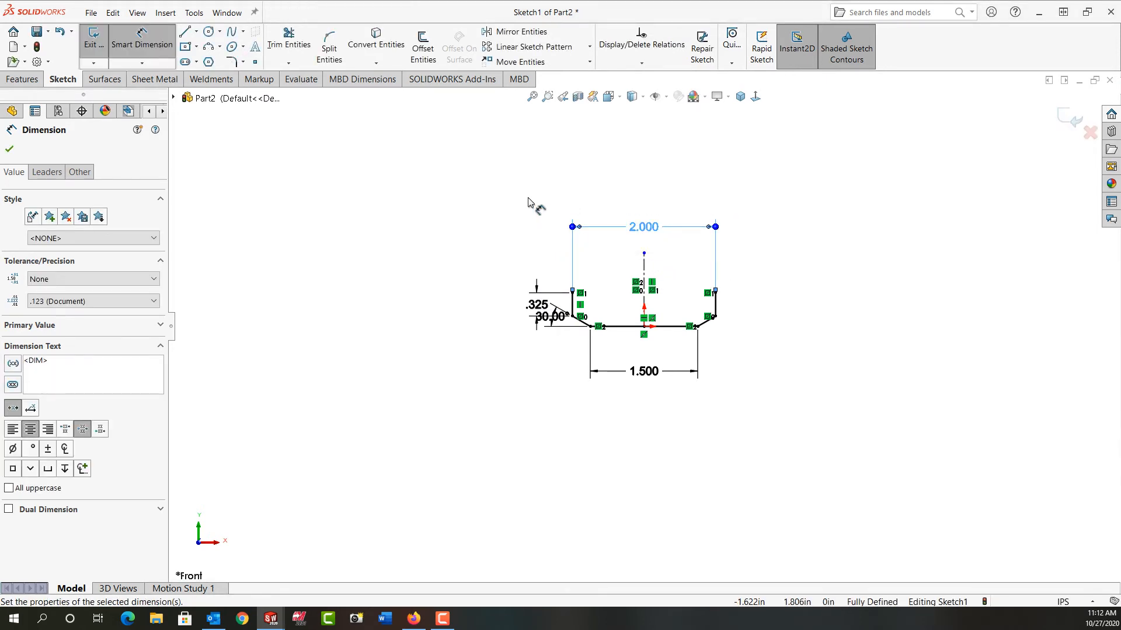
- Close the profile with a three-point arc of about 1.41 in radius bulging upward between the two vertical lines' upper endpoints
click(209, 46)
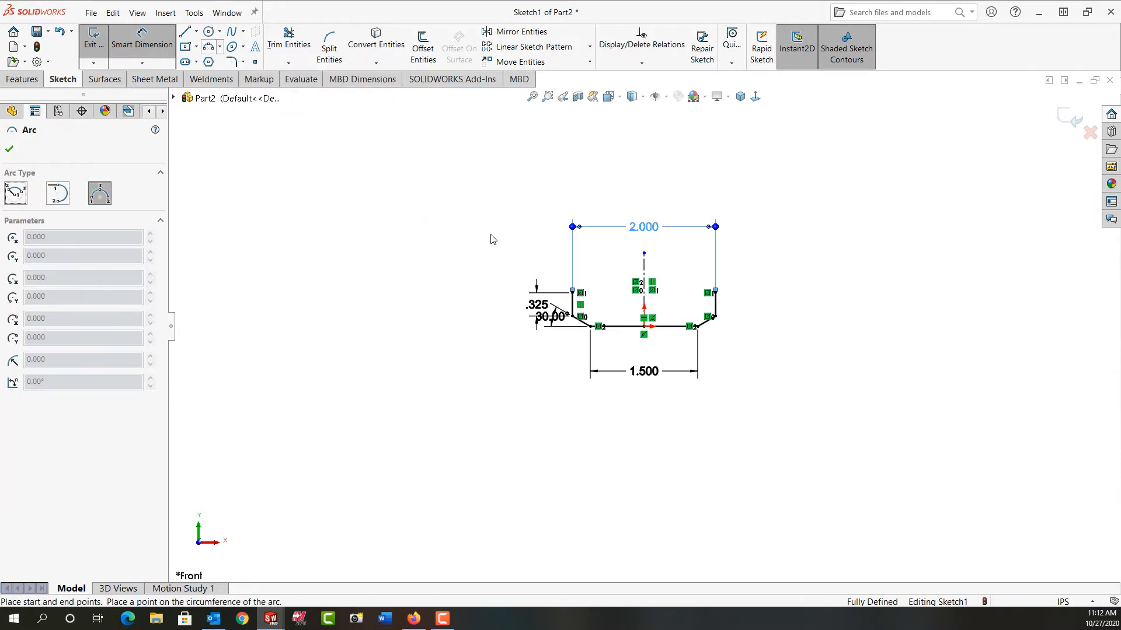
click(572, 291)
click(714, 291)
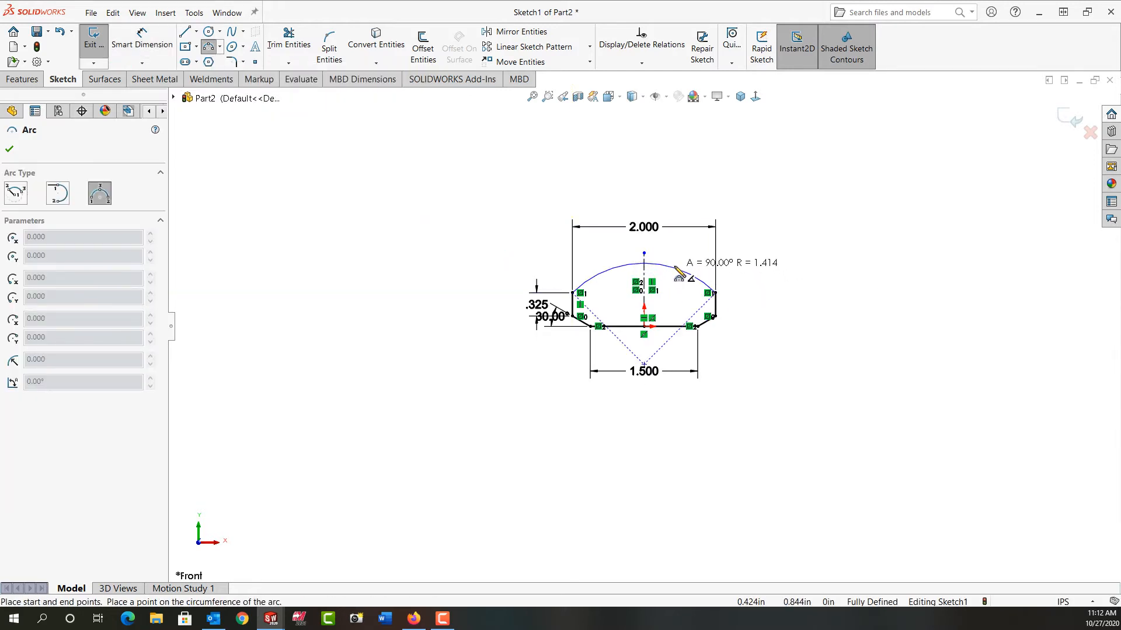
click(674, 267)
- Dimension the radius of the profile's upper arc to 4 in
right_drag(781, 327, 780, 234)
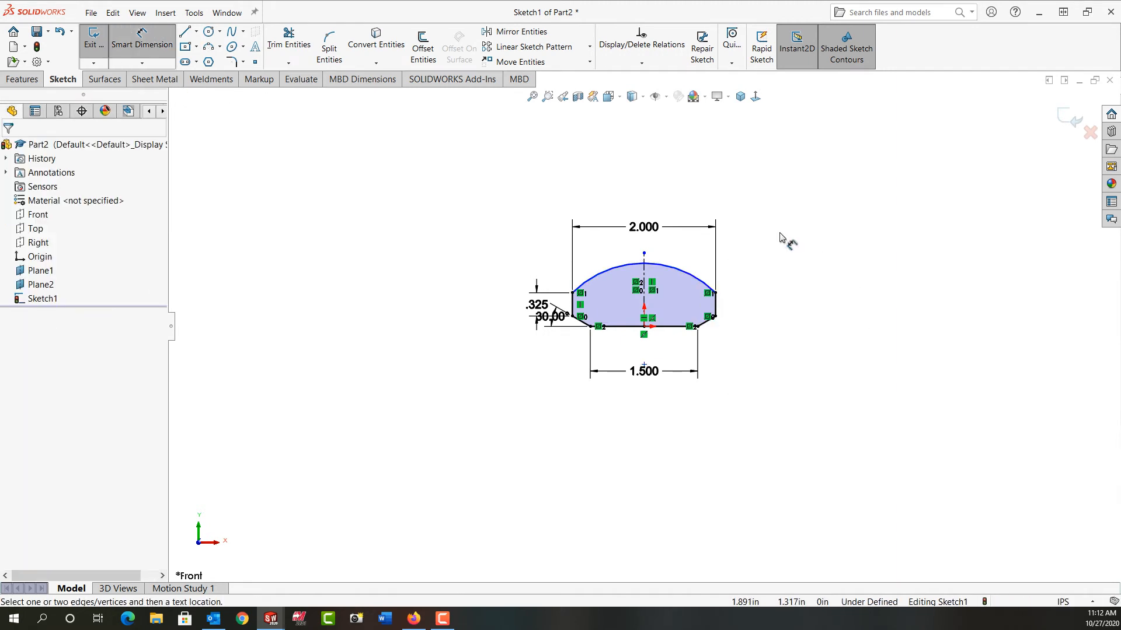
click(680, 272)
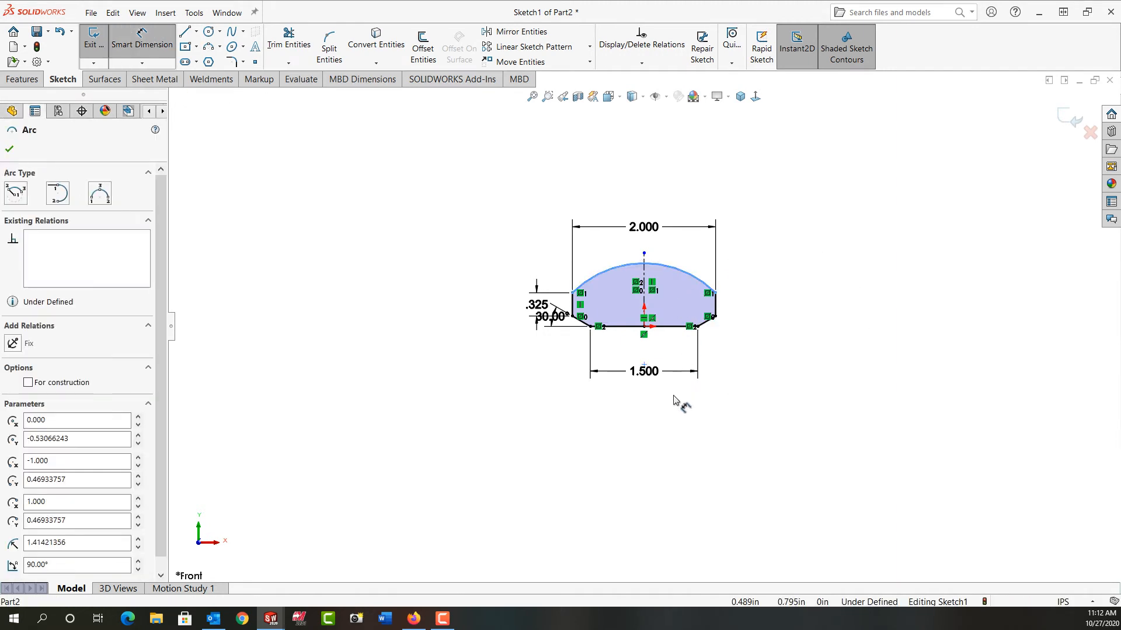
click(635, 422)
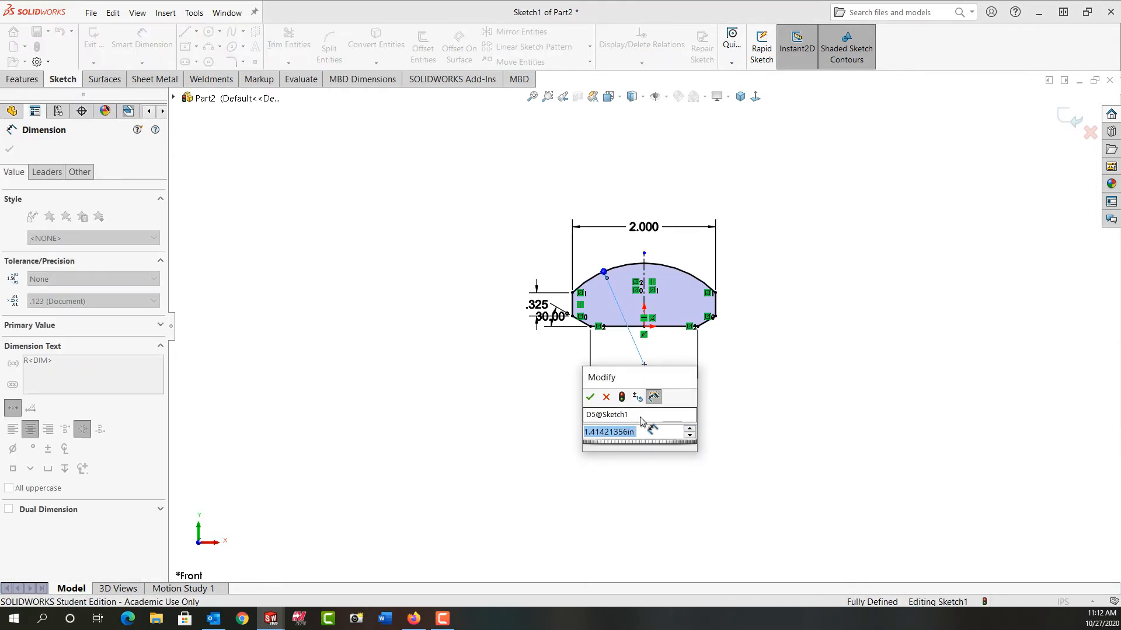
text(4)
key(Return)
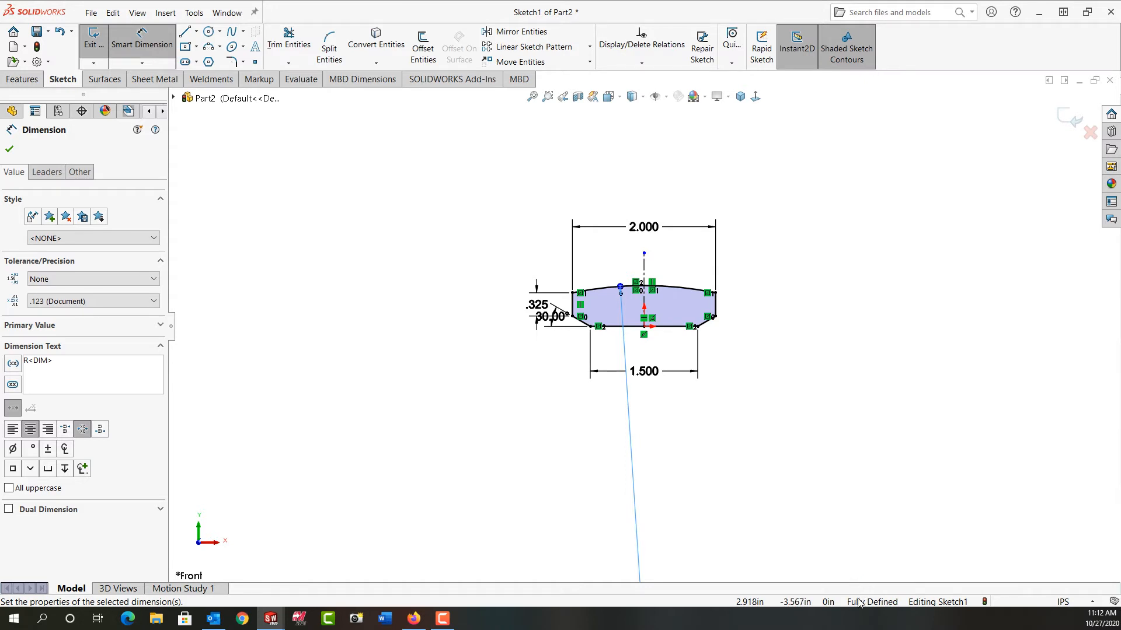
- Exit the finished profile sketch and start a new sketch on Plane1
right_click(783, 346)
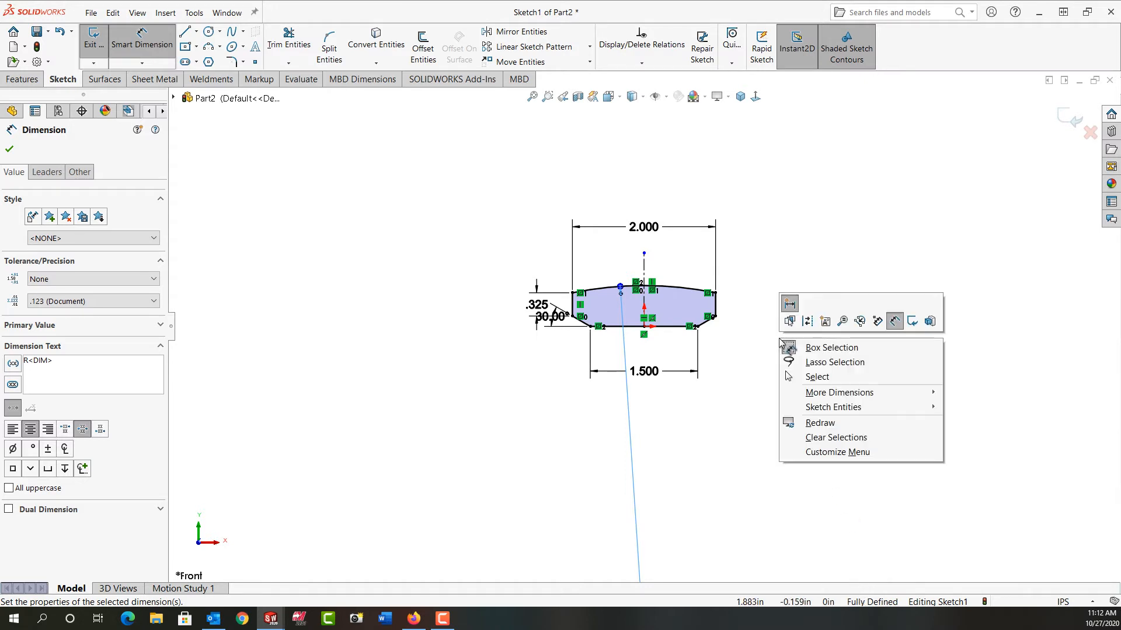
click(912, 321)
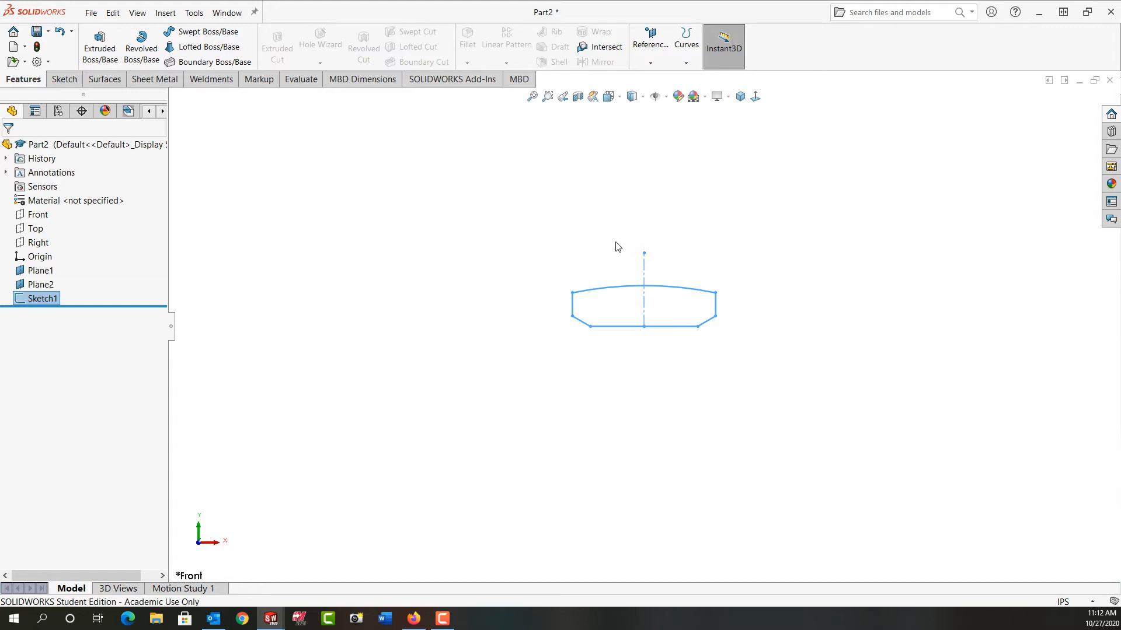
click(39, 271)
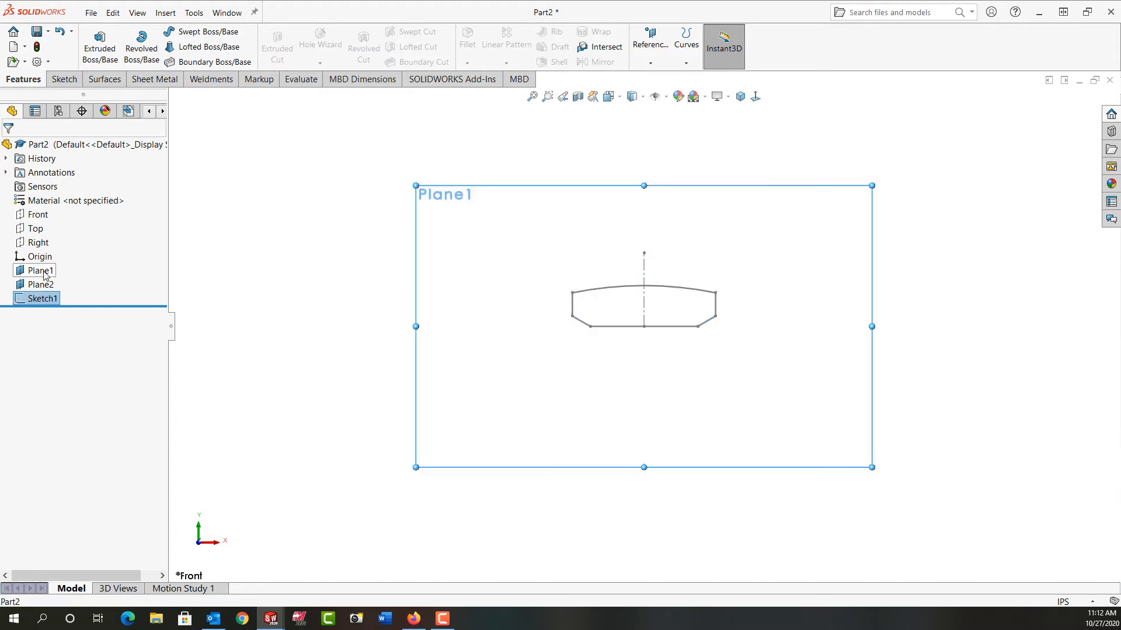
click(53, 255)
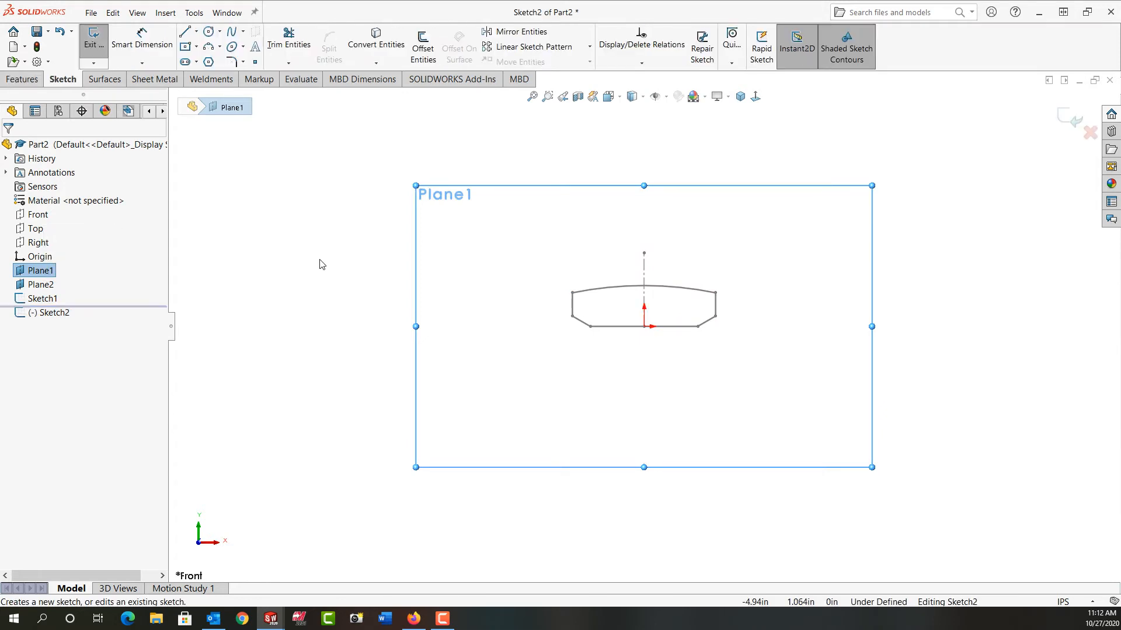
- Sketch a vertical centerline about 1.02 in long from the origin up to the end of the first sketch's centerline
click(197, 32)
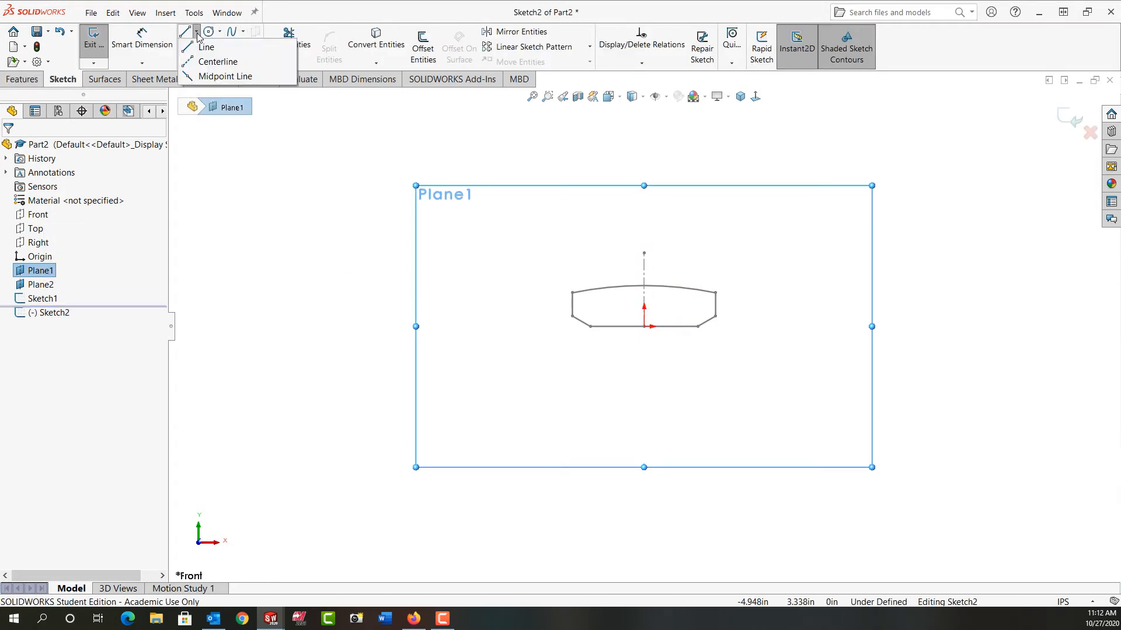
click(195, 60)
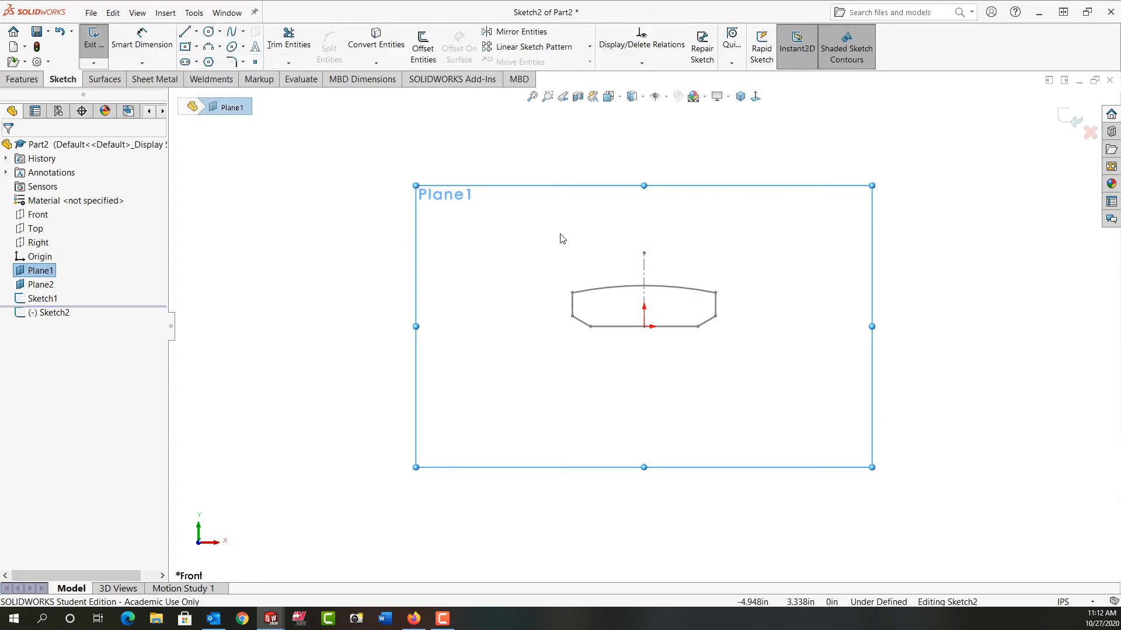
click(644, 327)
click(643, 253)
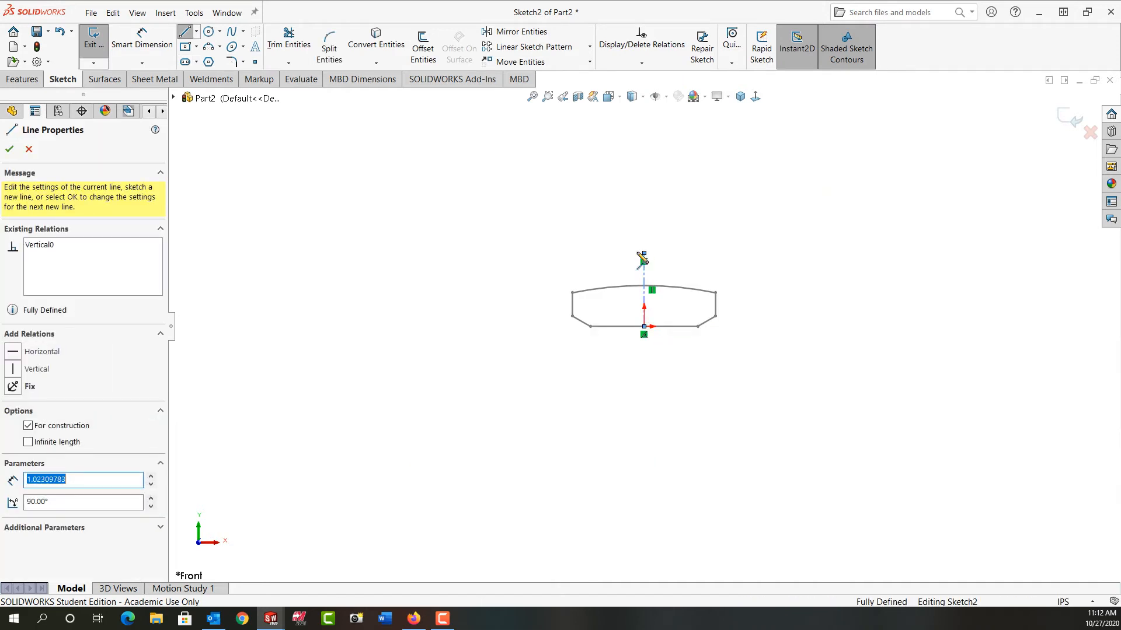
- Sketch connected lines leftward from the origin: about 1.125 in horizontal, 0.476 in slanting up and outward, and 0.353 in vertical
right_drag(616, 251, 550, 253)
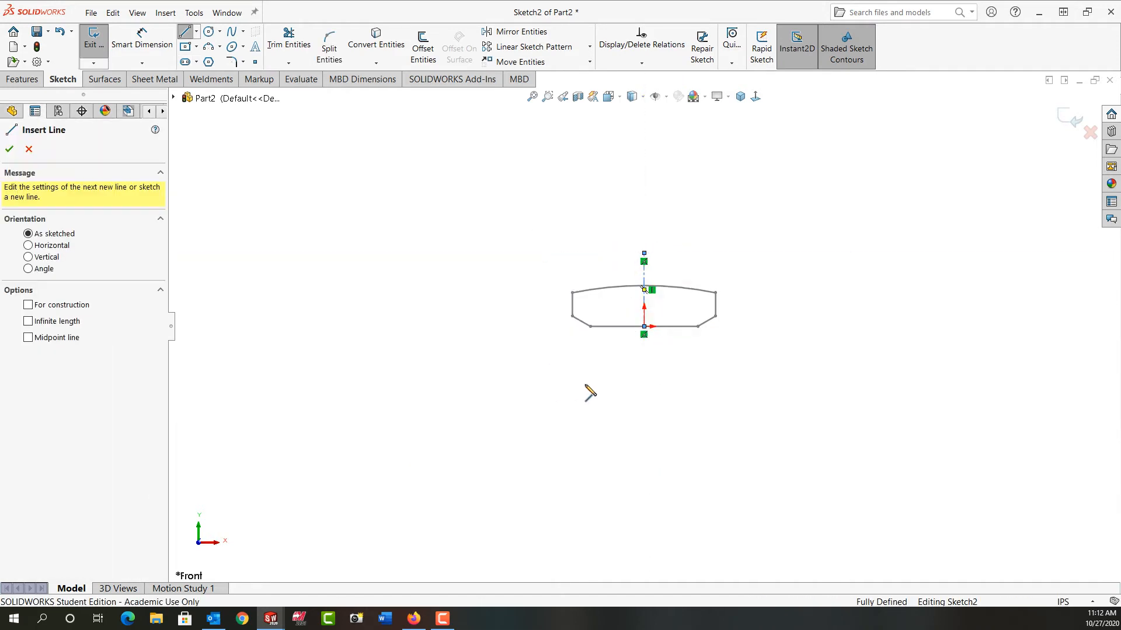
click(644, 326)
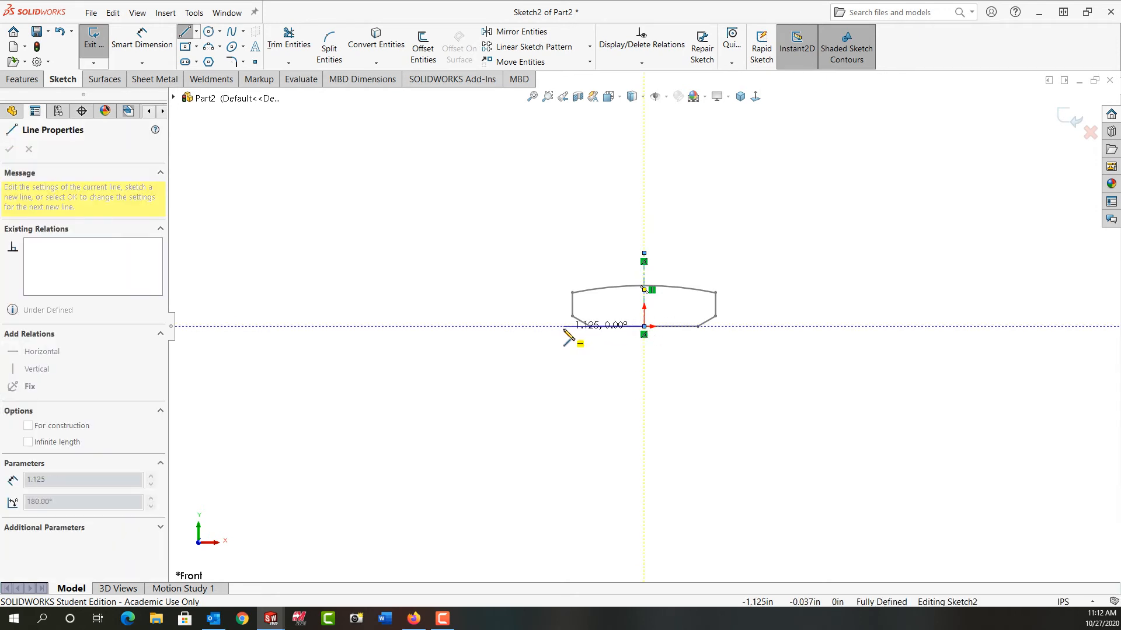
click(563, 327)
click(531, 315)
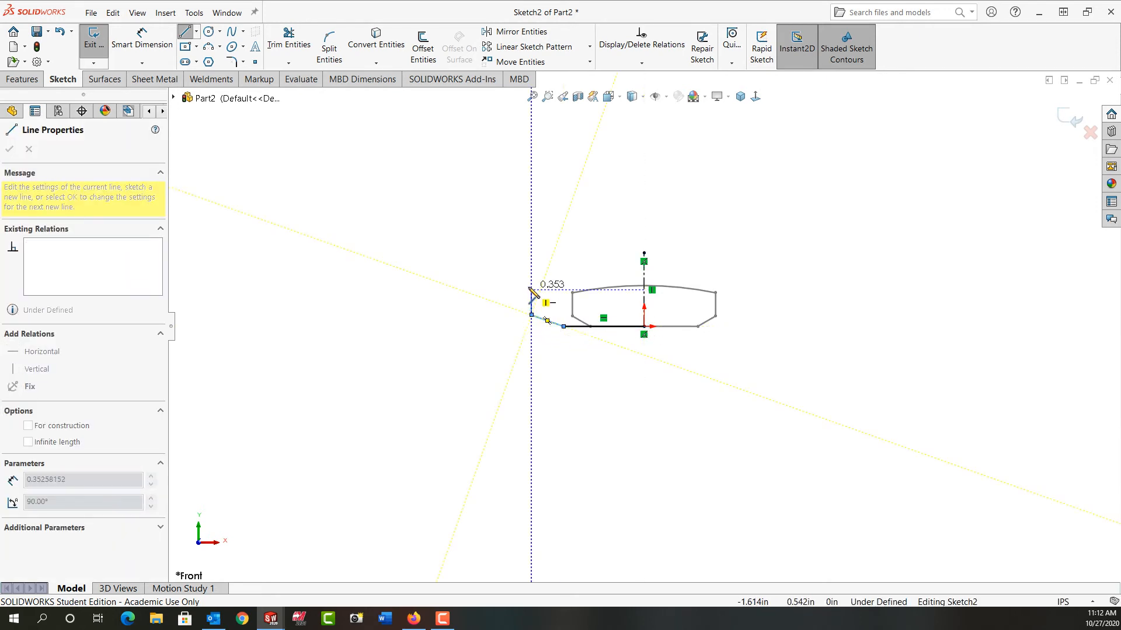
click(531, 290)
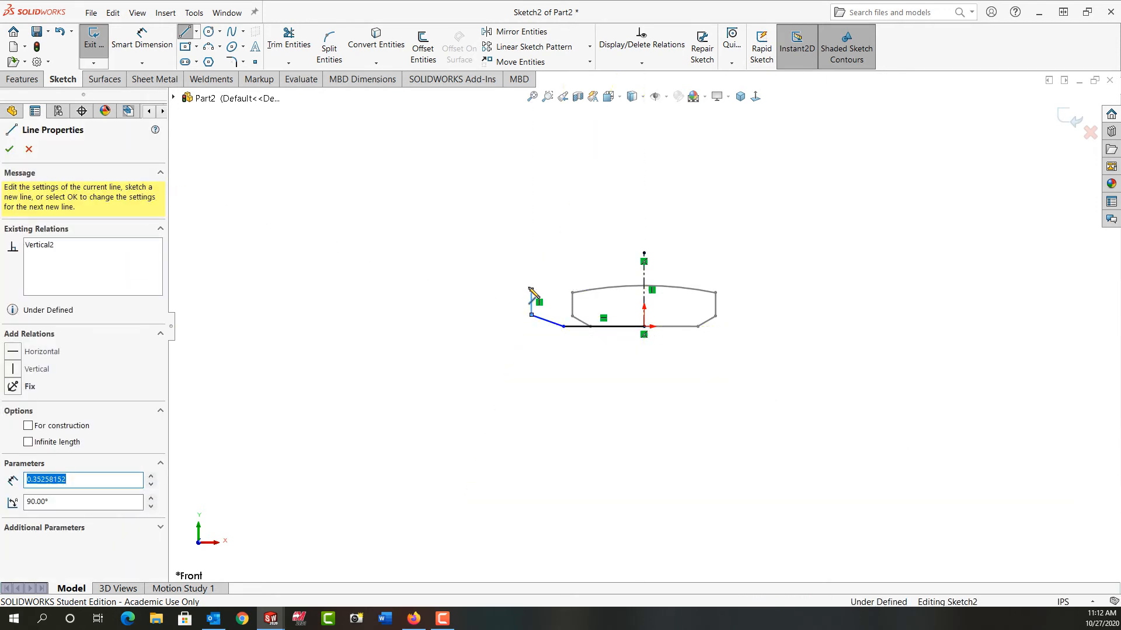
key(Escape)
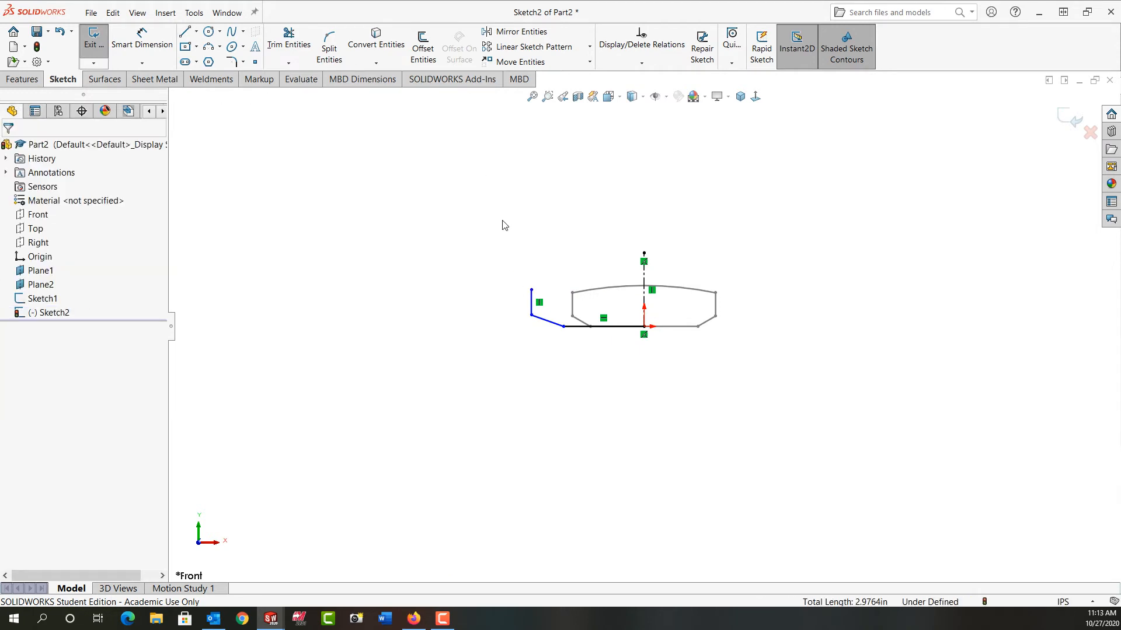
- Mirror the three profile lines about the vertical centerline
mouse_move(504, 226)
mouse_down()
mouse_move(596, 343)
mouse_move(678, 353)
mouse_up()
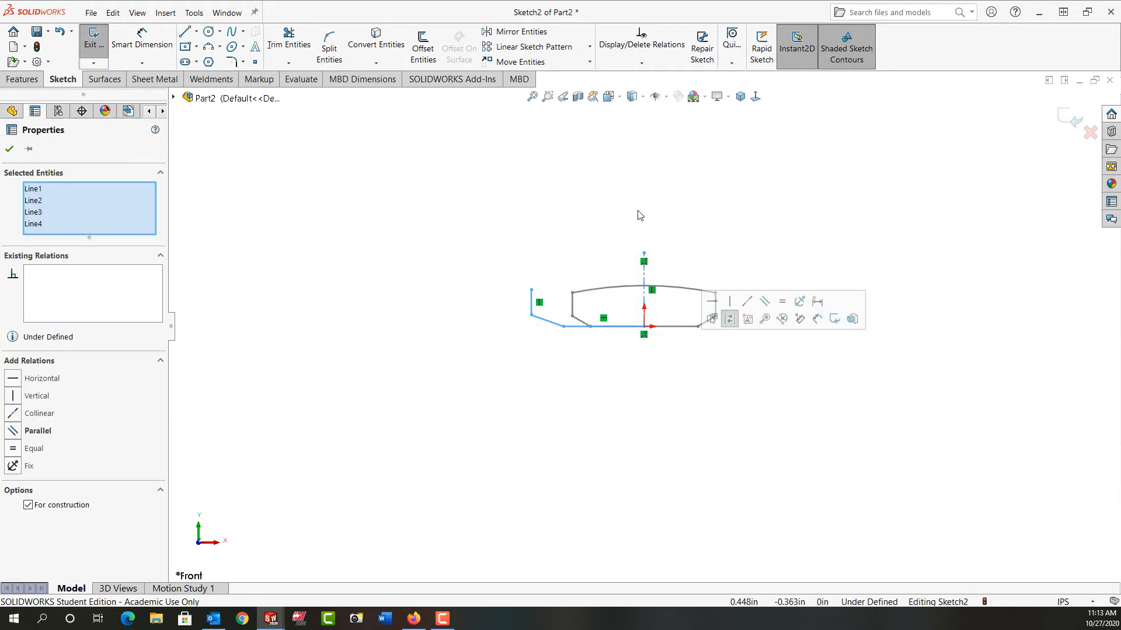
click(518, 33)
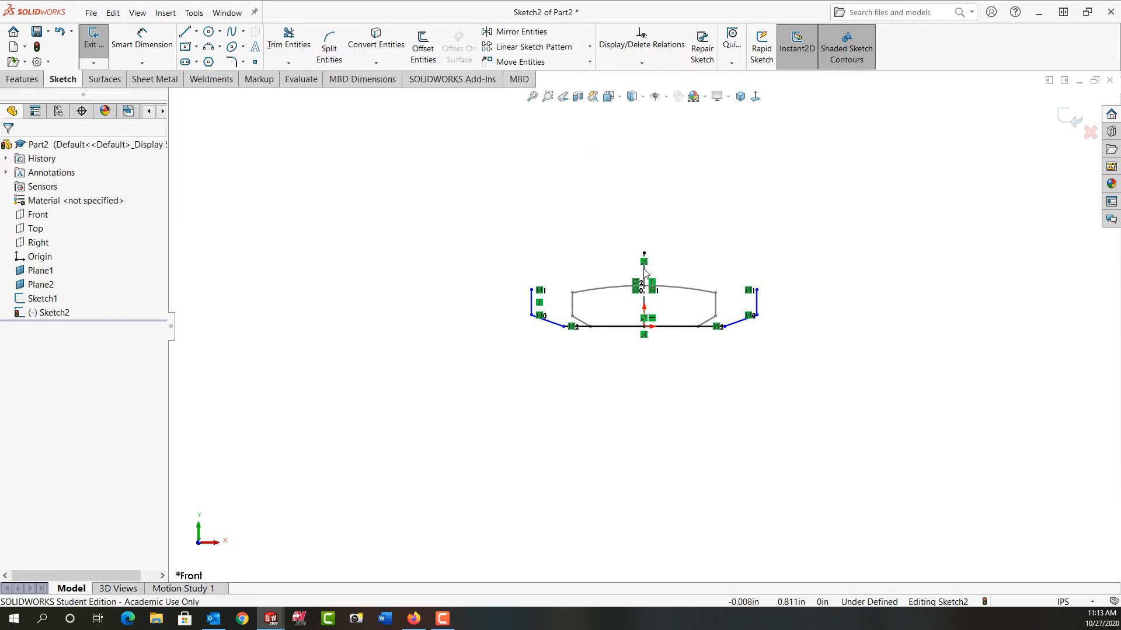
- Dimension the full width of the new profile's bottom line to 1.75 in
right_drag(528, 490, 507, 415)
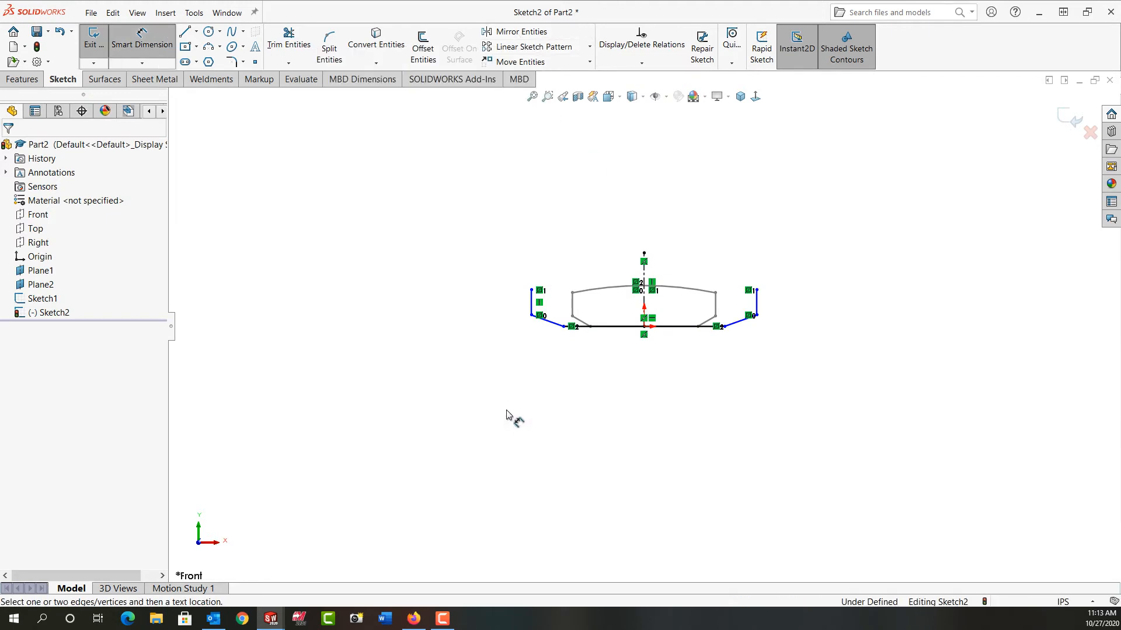
click(609, 327)
click(610, 385)
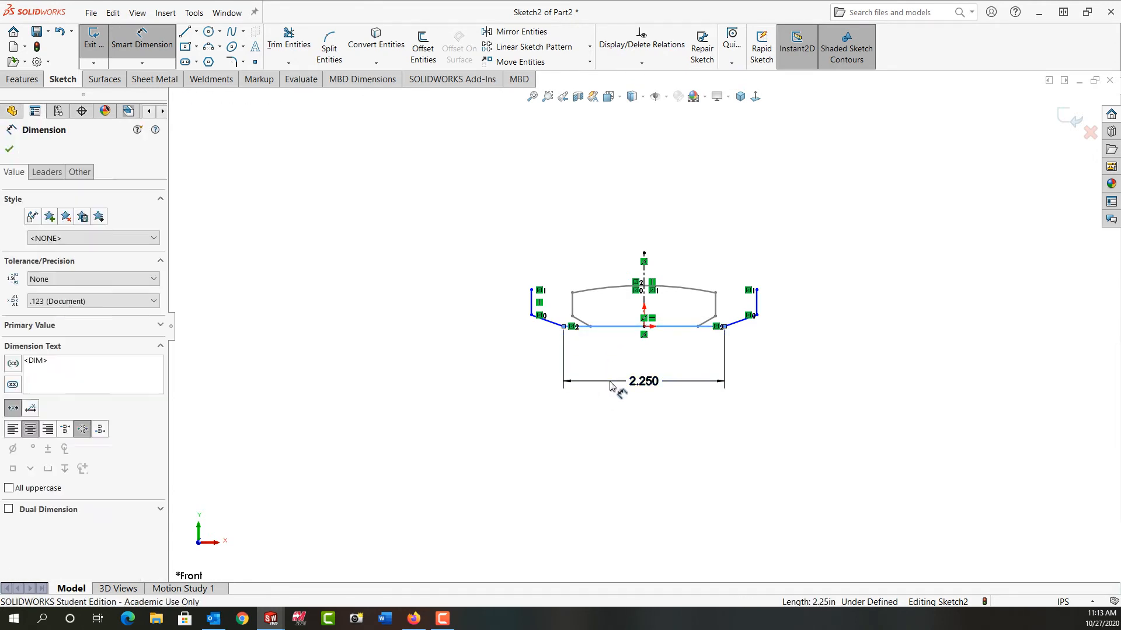
text(1.75)
key(Return)
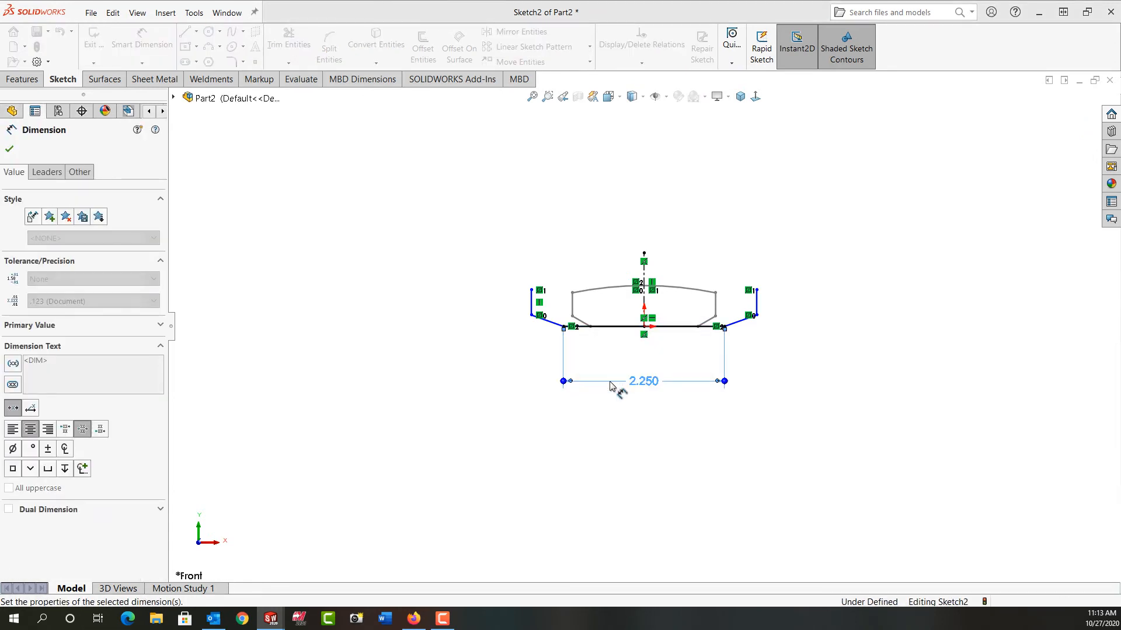
- Dimension the angle between the left slanted line and the bottom line to 30 degrees
click(610, 329)
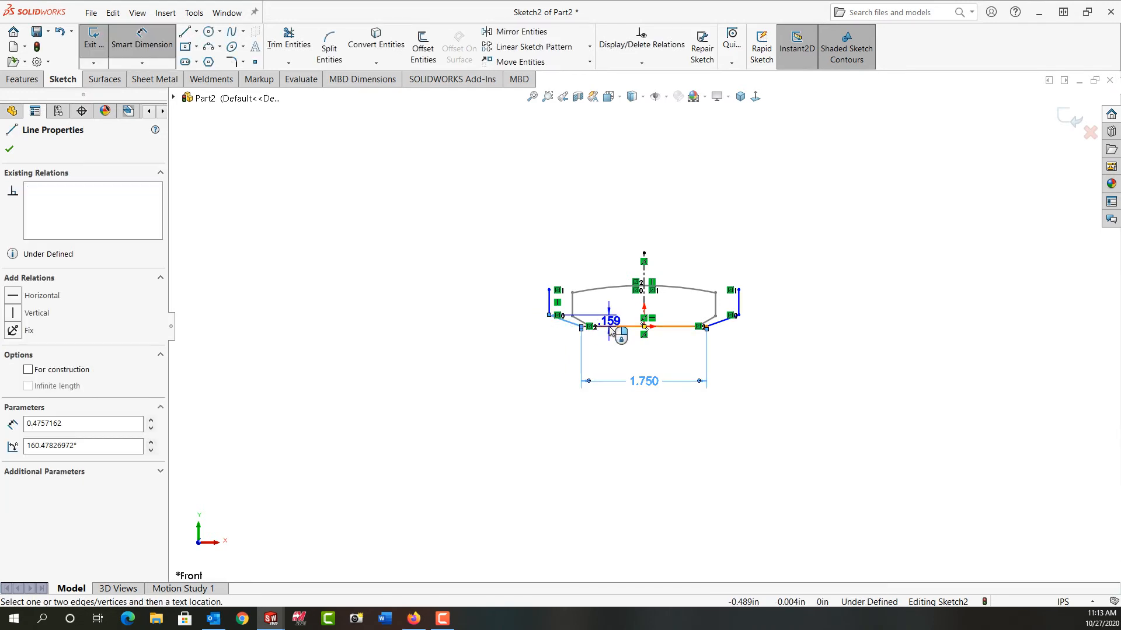
click(610, 328)
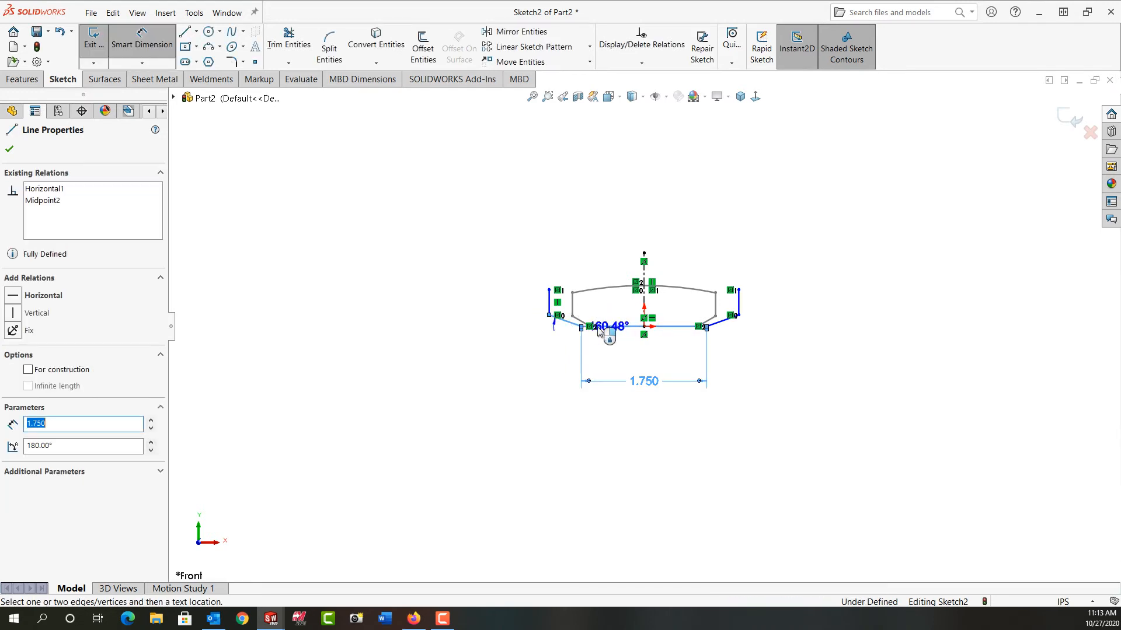
click(521, 325)
text(30)
key(Return)
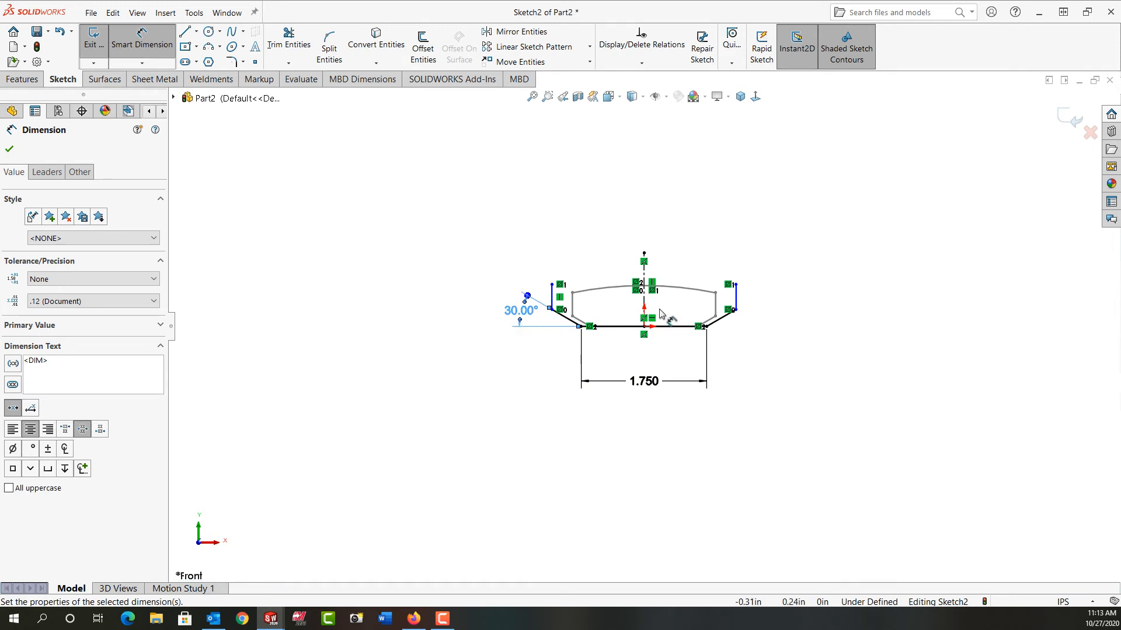
- Dimension the right vertical line of the profile to 0.325 in
click(735, 298)
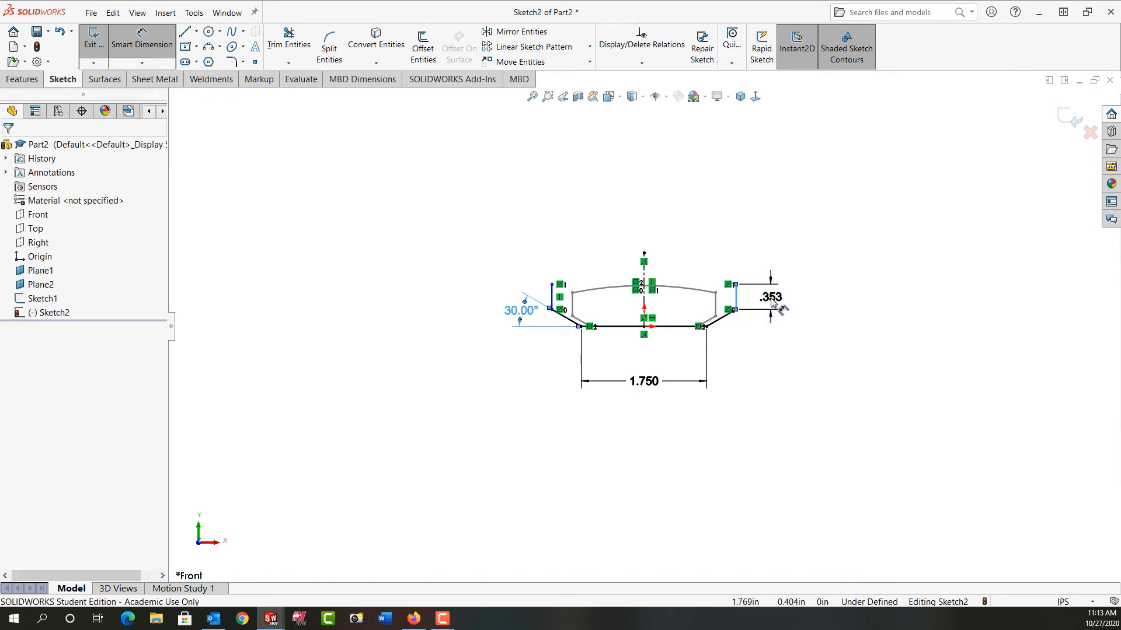
click(771, 302)
text(.25)
key(Return)
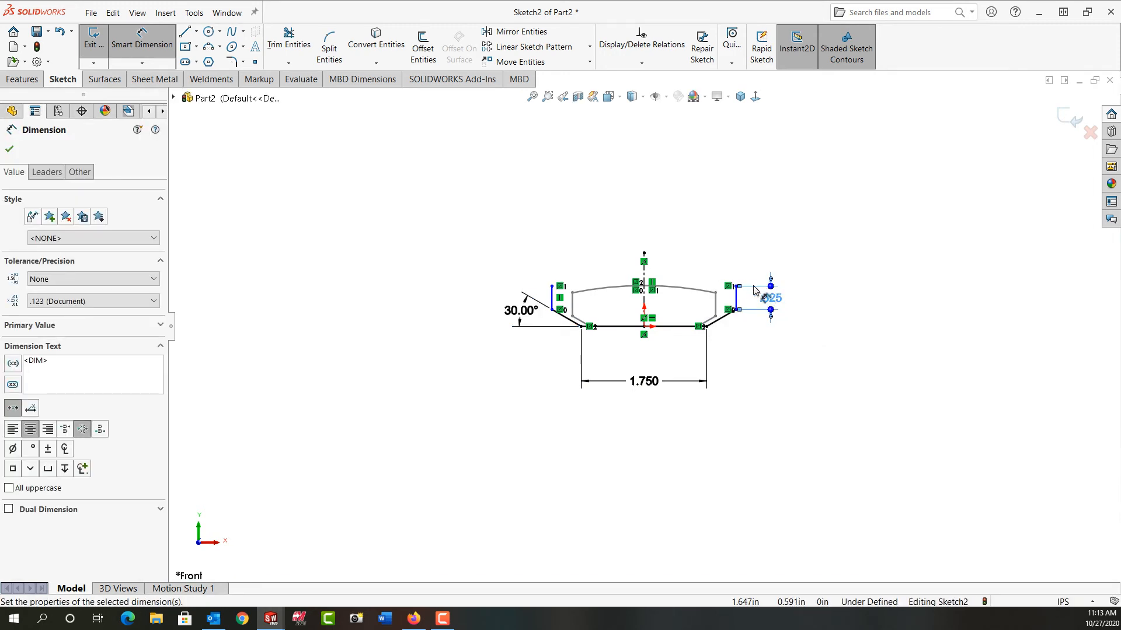
- Dimension the overall width between the upper endpoints of the two vertical lines to 2.5 in
click(738, 287)
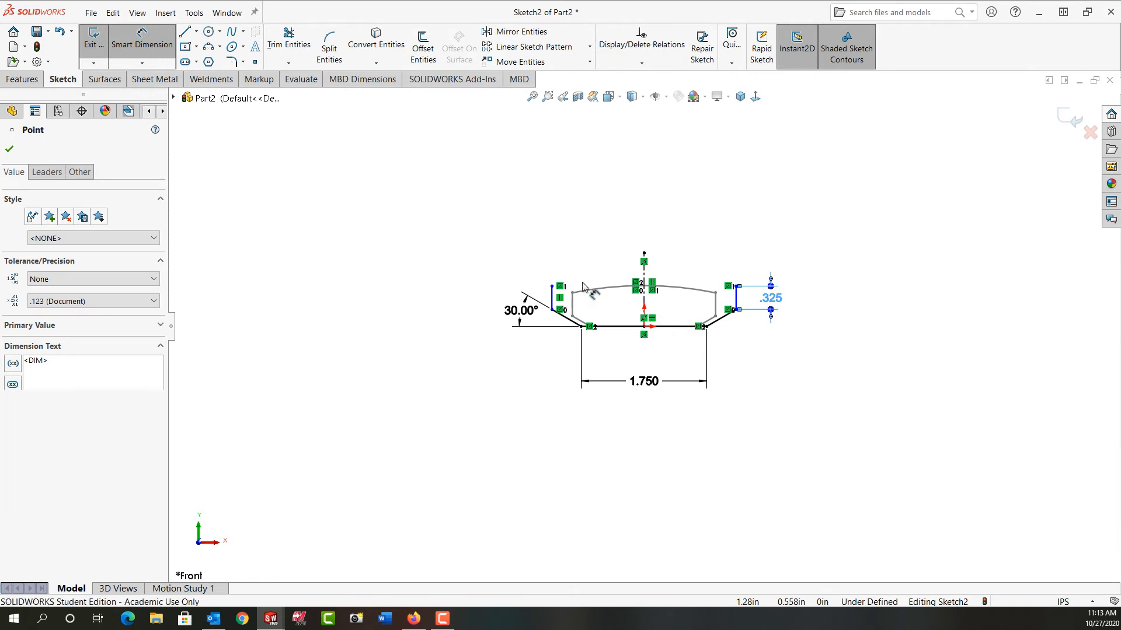
click(553, 286)
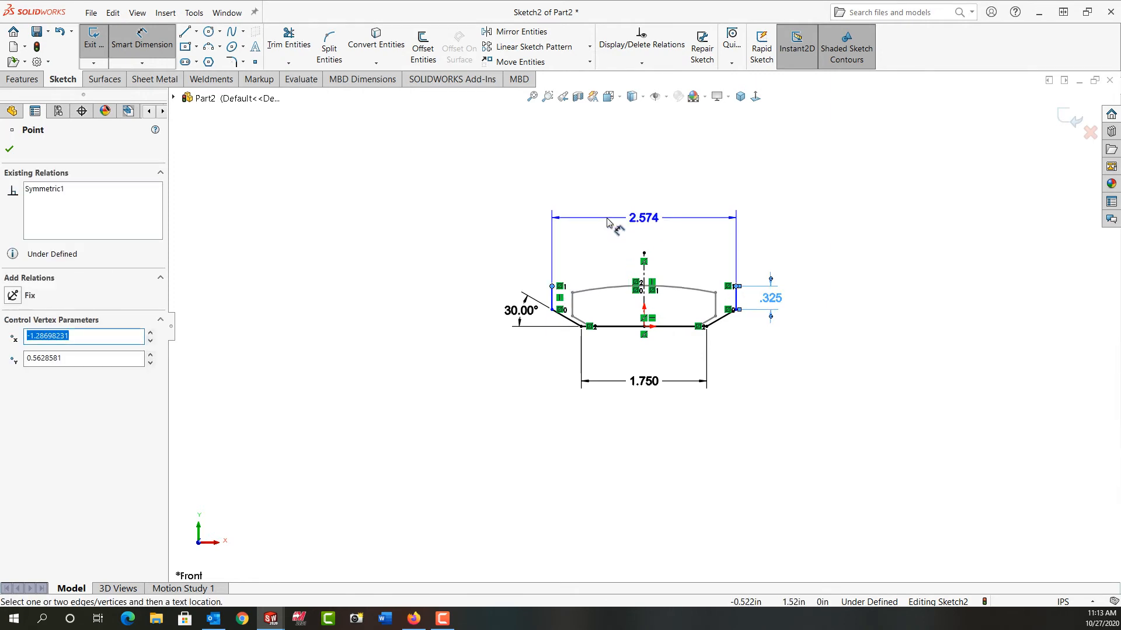
click(607, 223)
key(Return)
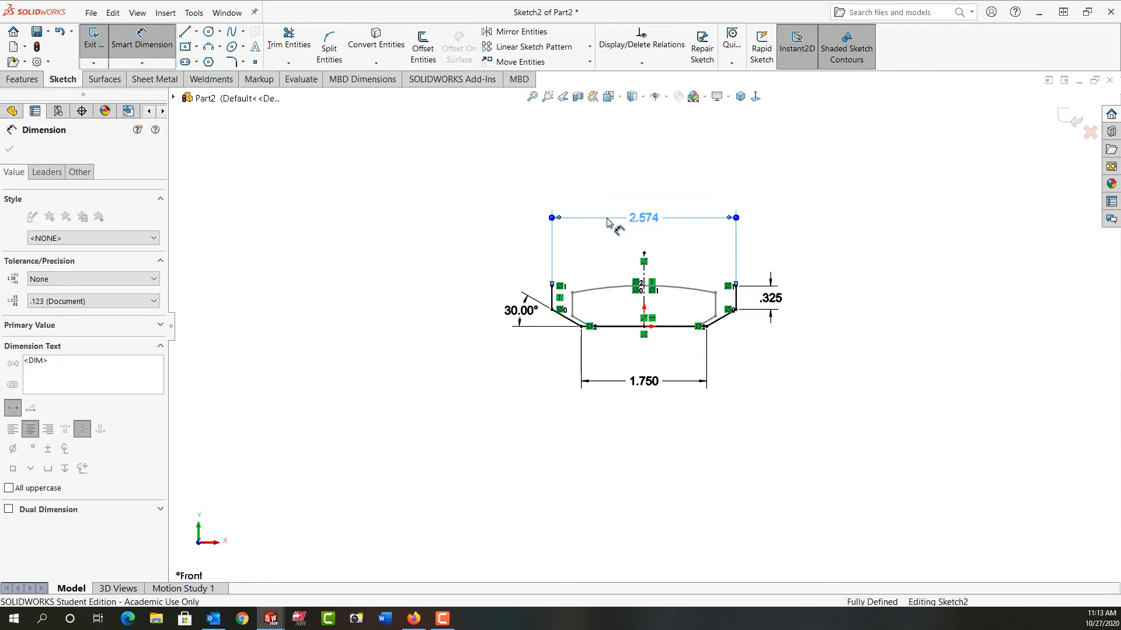
- Close the profile with a three-point arc of about 1.77 in radius bulging upward between the vertical lines' upper endpoints
click(212, 50)
click(554, 287)
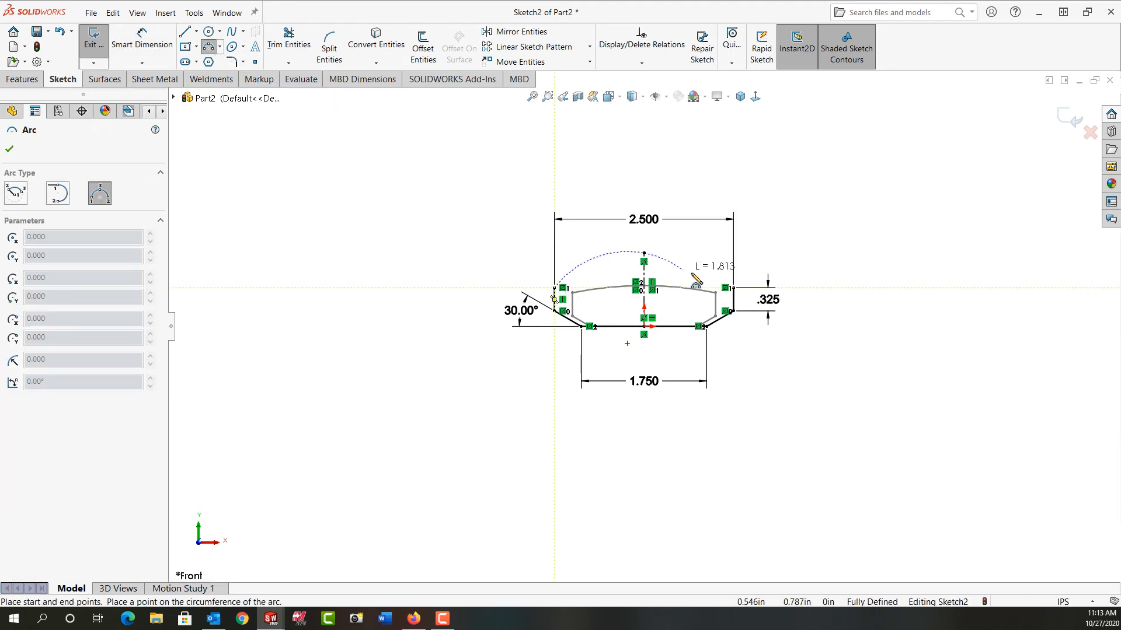
click(733, 286)
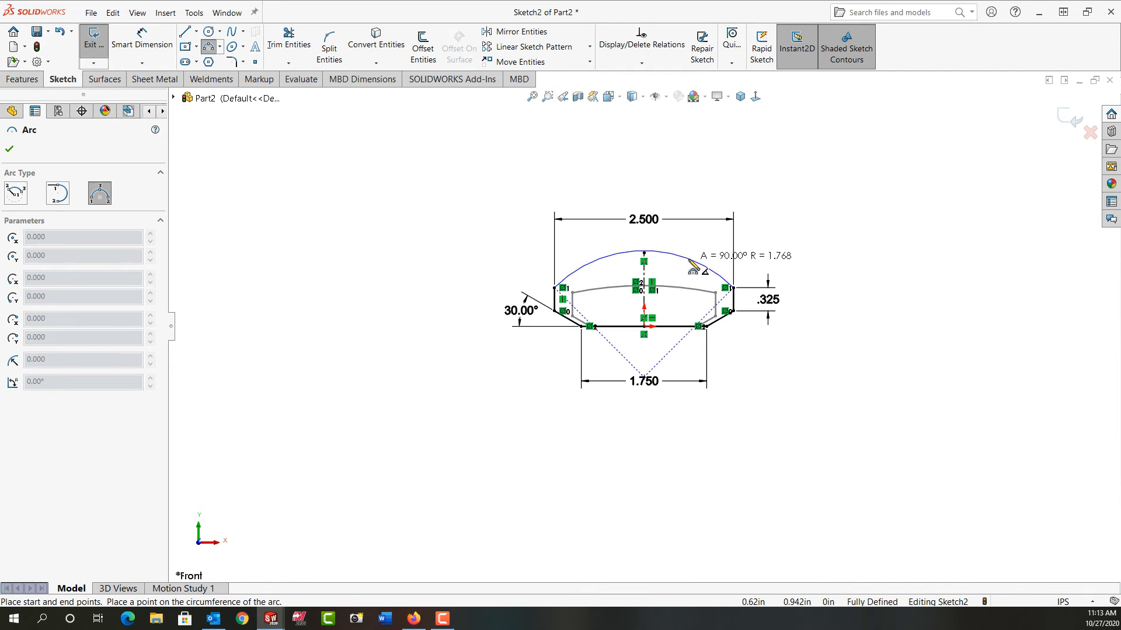
click(689, 253)
- Dimension the radius of the Plane1 profile's upper arc to 5 in
right_drag(763, 389, 760, 334)
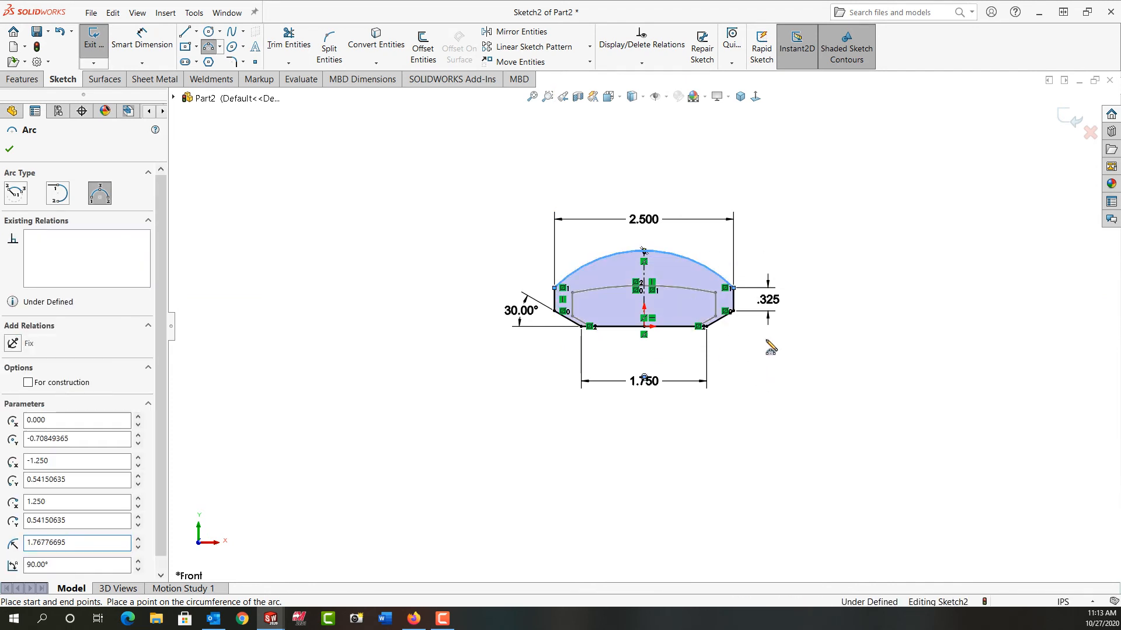
click(700, 265)
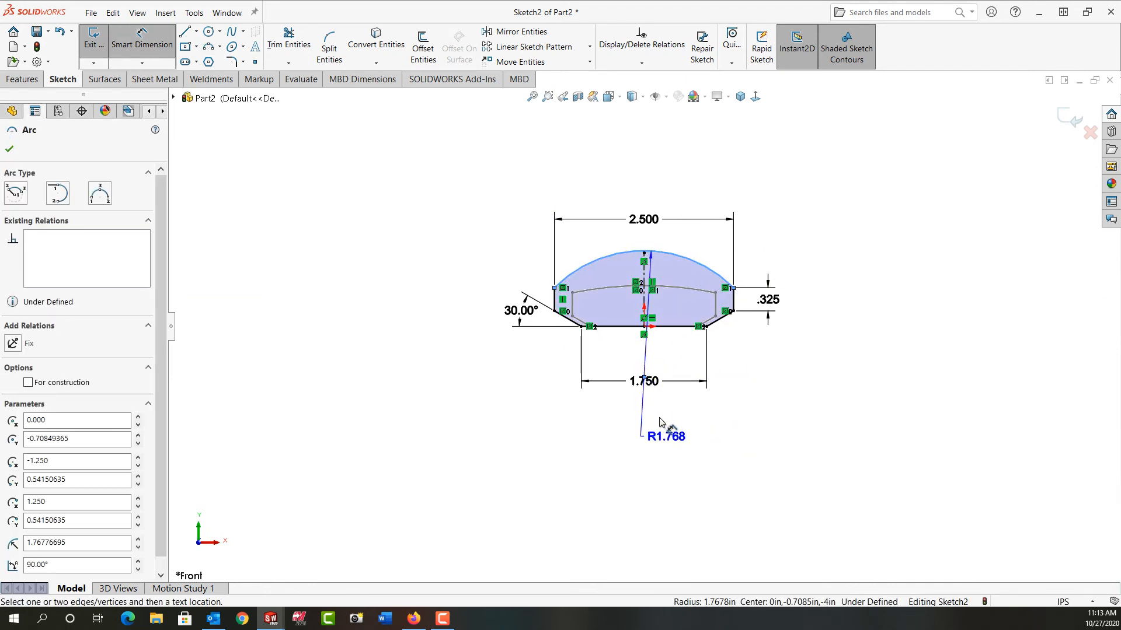
click(660, 422)
text(5.0)
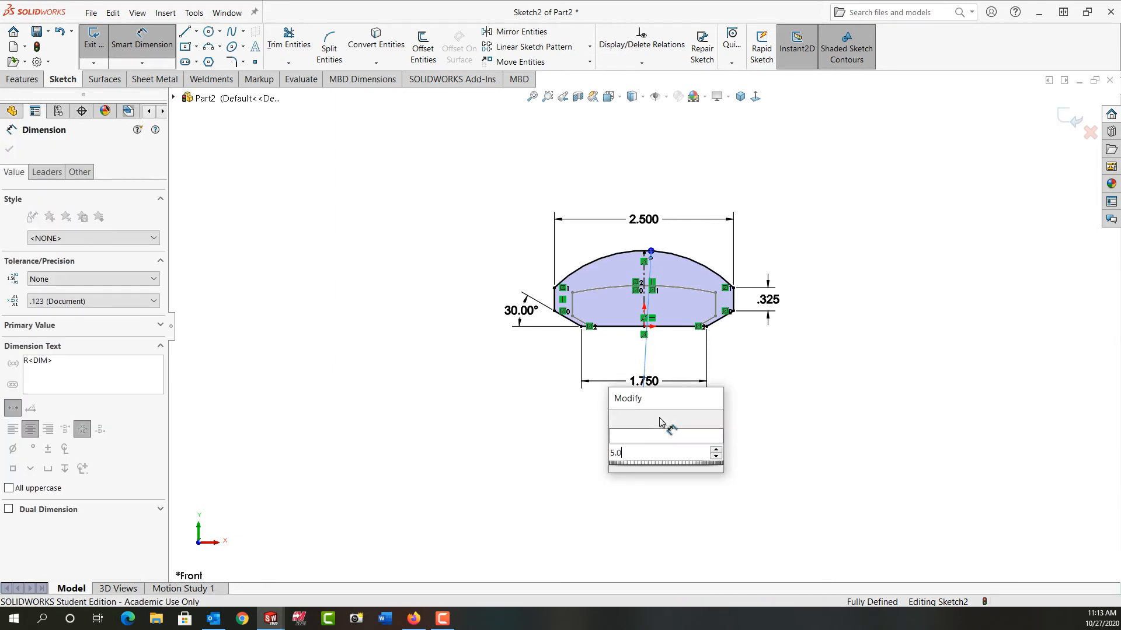
key(Return)
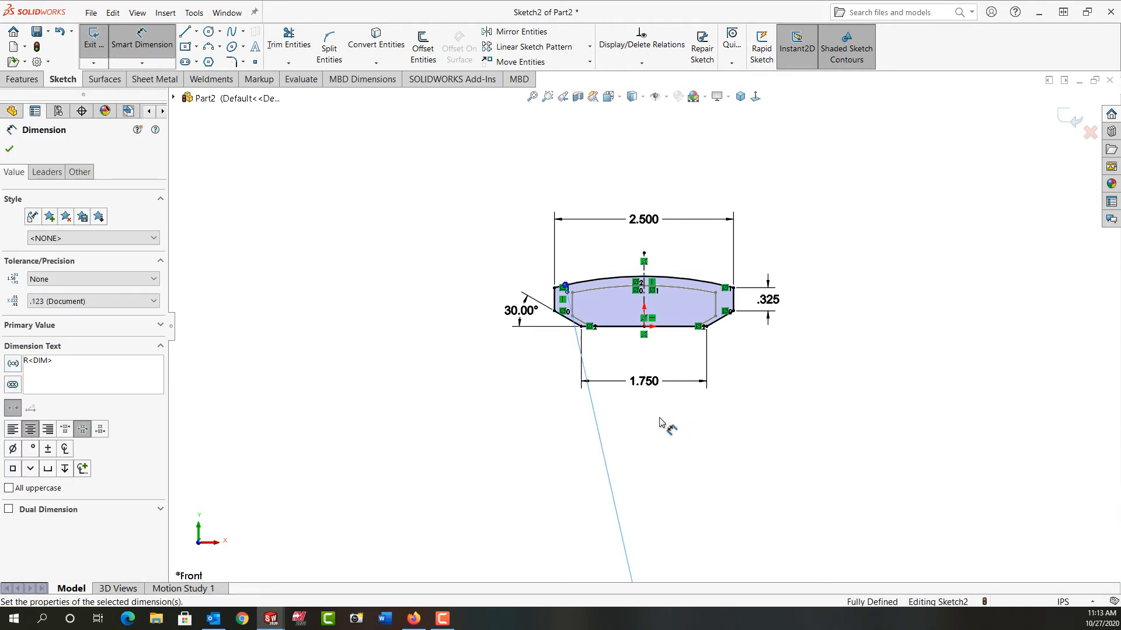
- Exit the Plane1 profile sketch and start a new sketch on Plane2
right_click(662, 422)
click(791, 403)
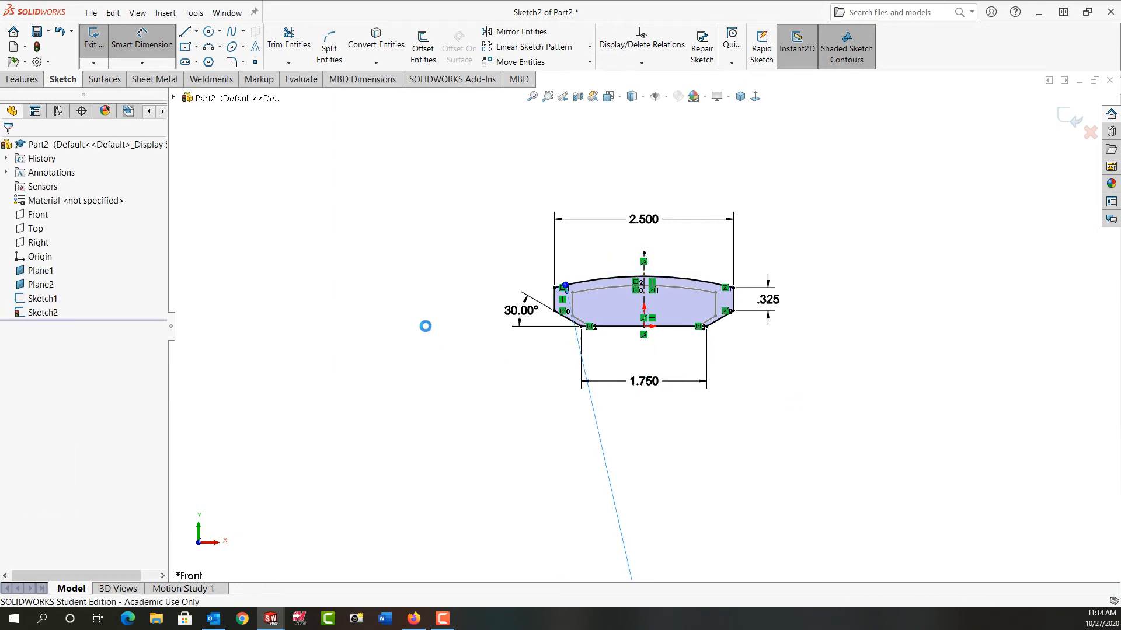
click(48, 285)
click(57, 266)
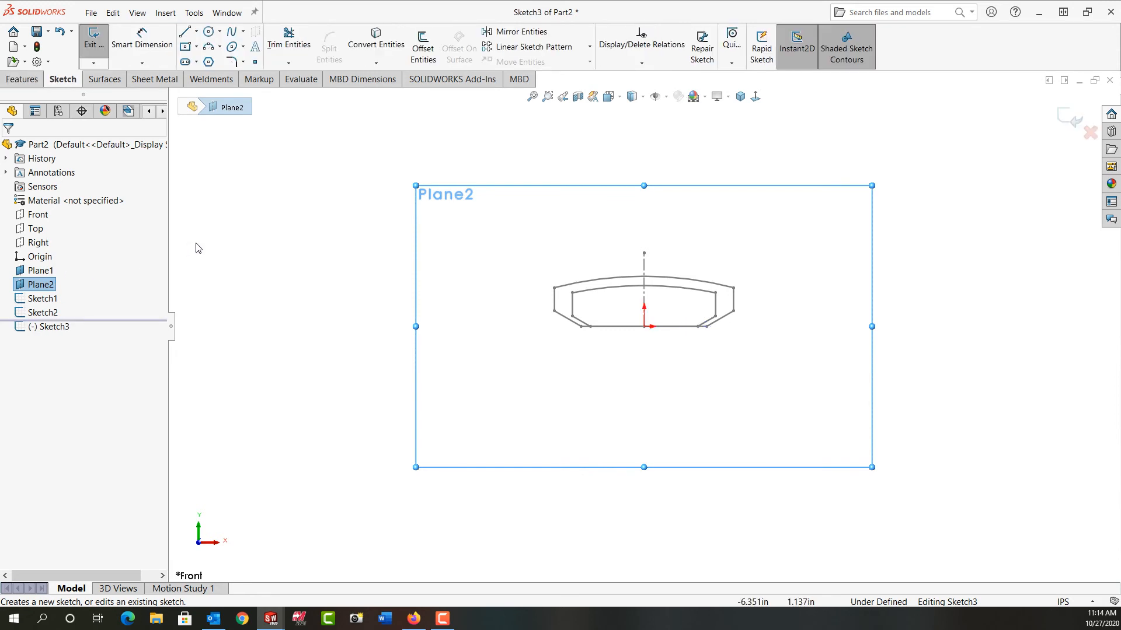
- Draw a vertical centerline about 1.1 in long upward from the origin in the Plane2 sketch
click(196, 33)
click(204, 61)
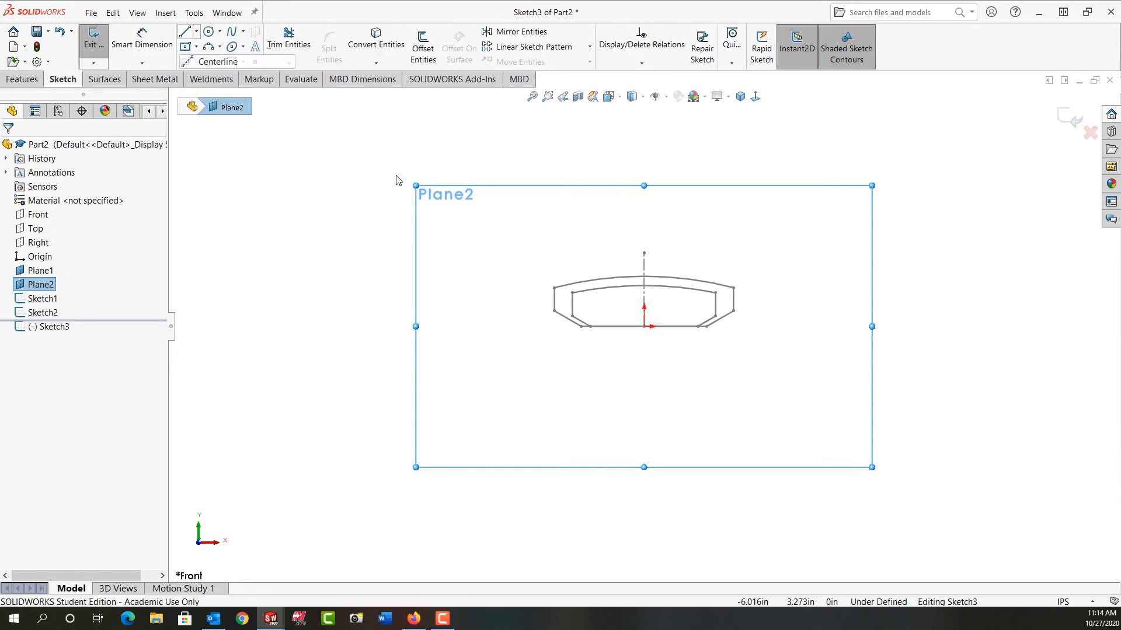
click(644, 326)
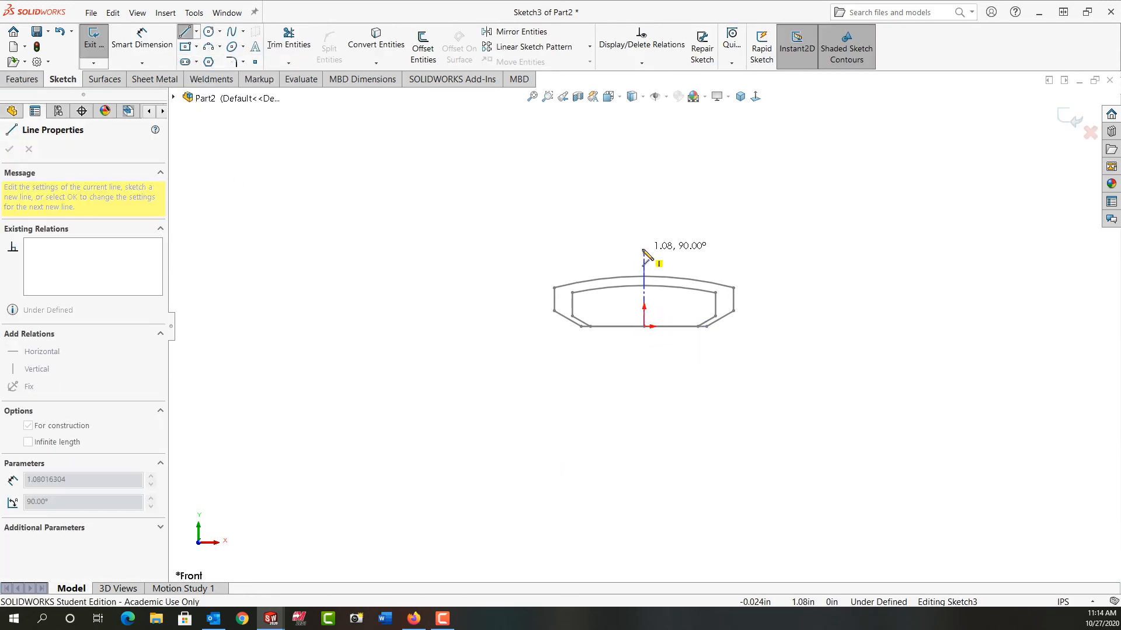
click(643, 245)
key(Escape)
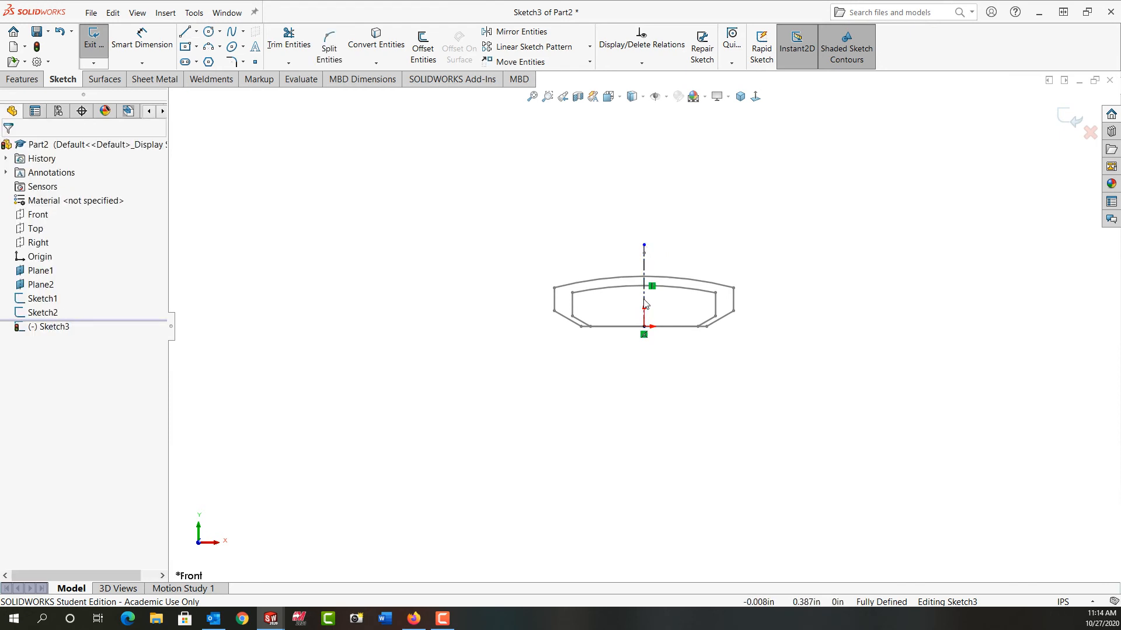
- Sketch the left half-profile from the origin: a horizontal line about 0.52 in, an outward-sloping line about 0.26 in and a vertical line about 0.27 in
scroll(644, 309, down, 5)
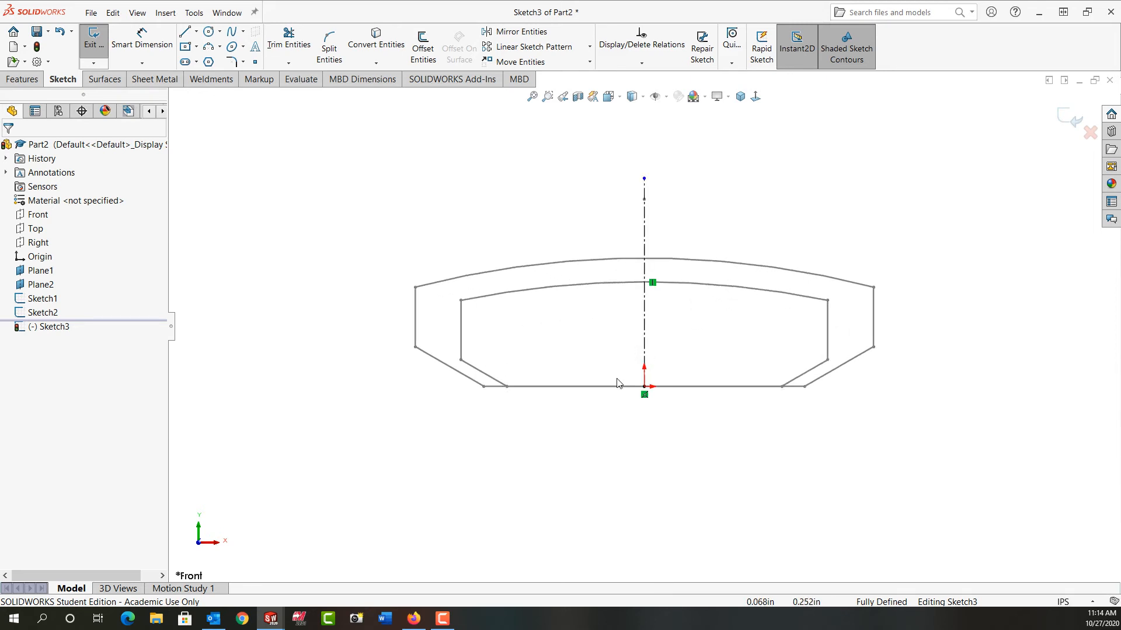
key(l)
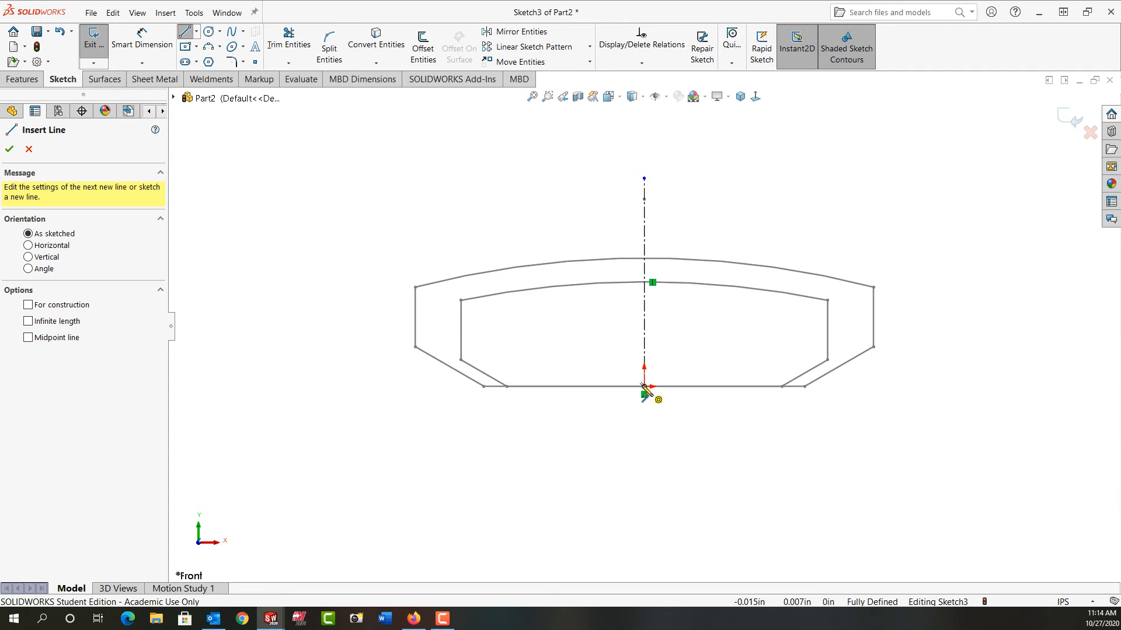
click(643, 386)
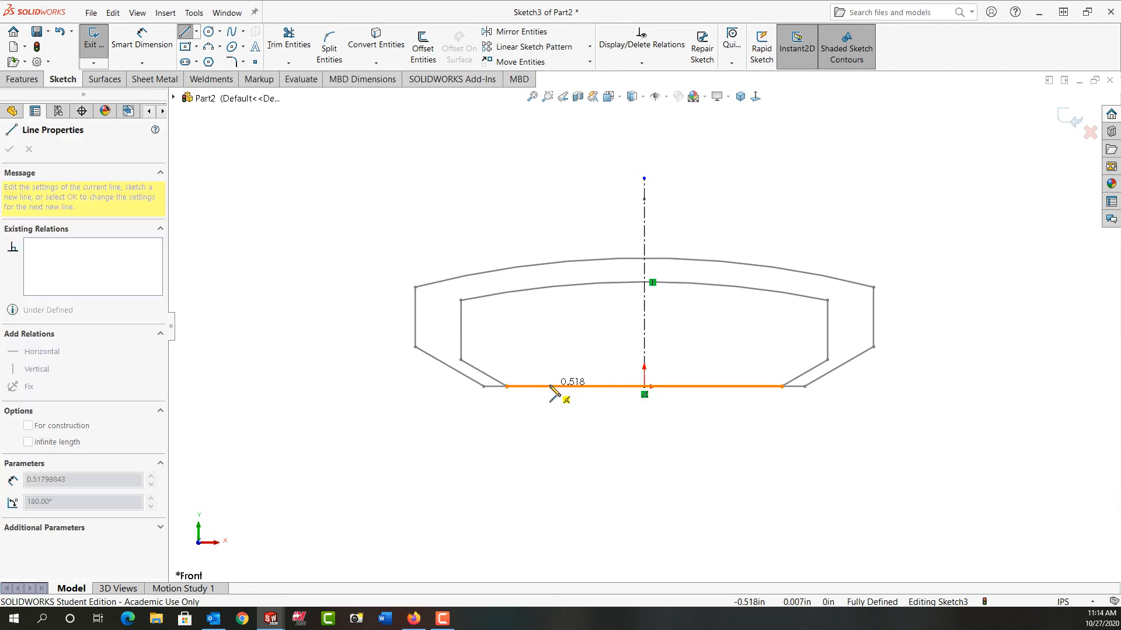
click(550, 386)
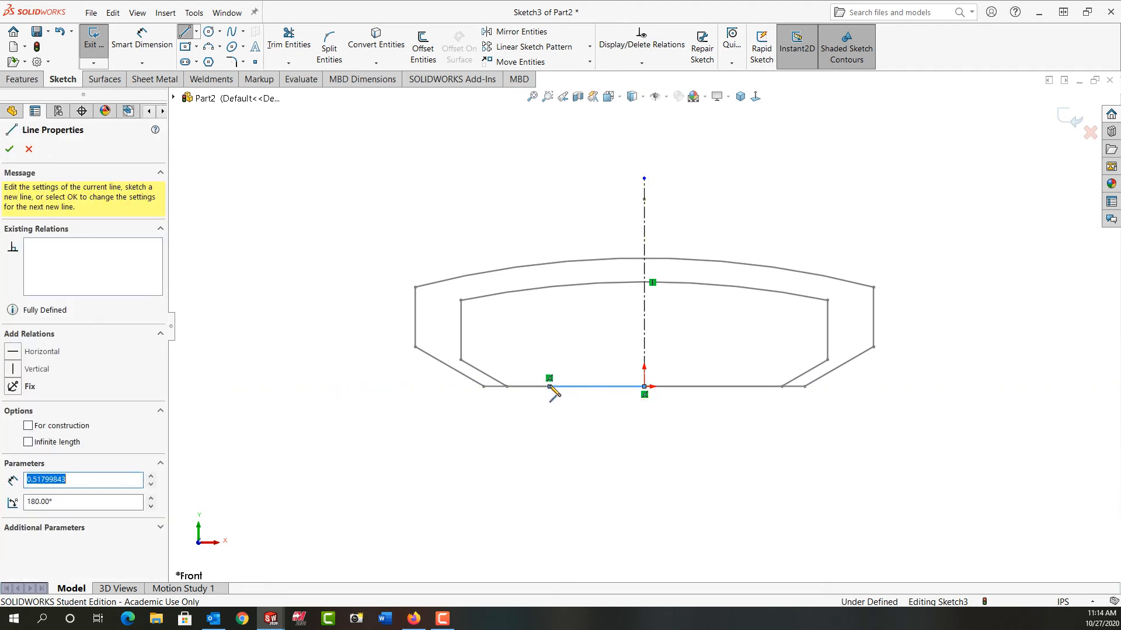
click(512, 359)
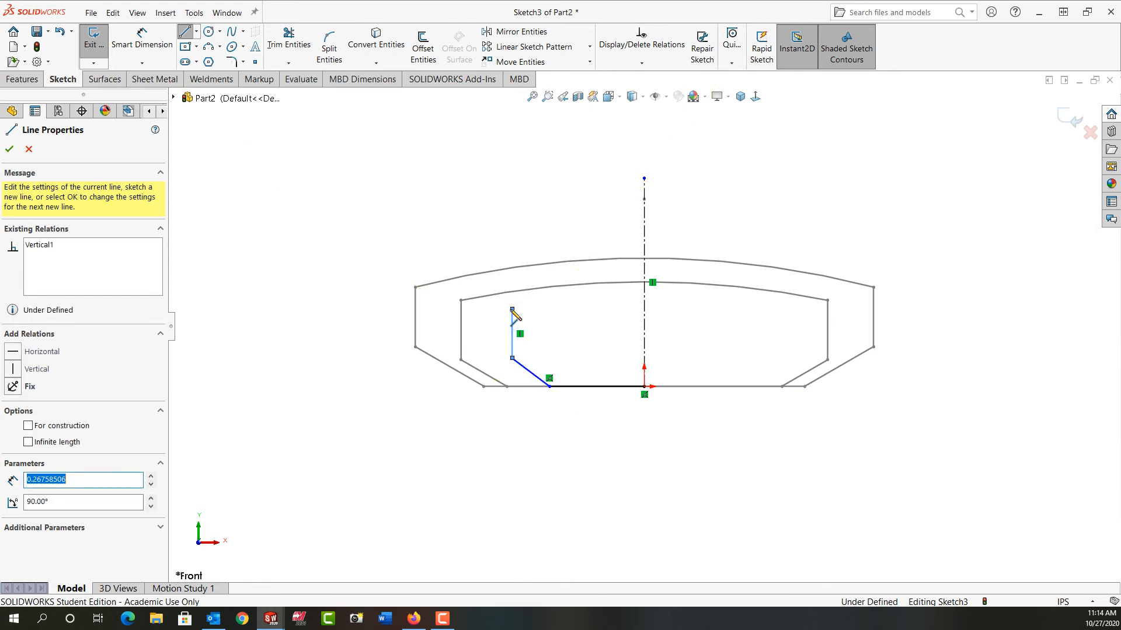
click(512, 310)
key(Escape)
- Mirror the left half-profile lines about the vertical centerline
mouse_move(439, 119)
mouse_down()
mouse_move(586, 370)
mouse_move(697, 463)
mouse_up()
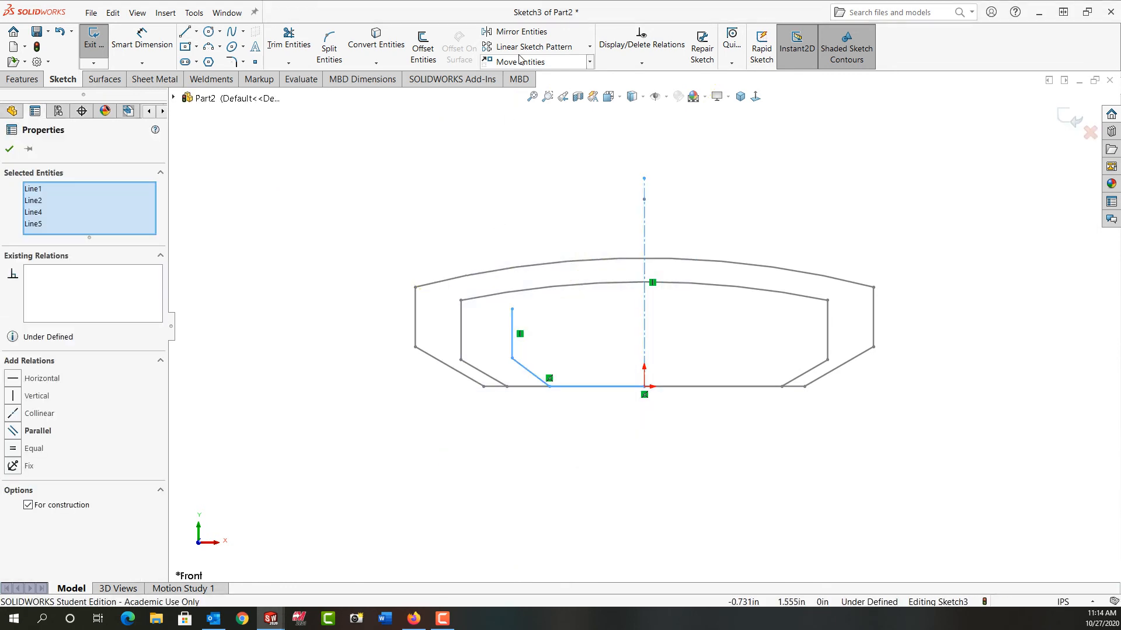
click(518, 32)
- Dimension the length of the profile's bottom horizontal line to 1.25 in
right_drag(382, 496, 372, 428)
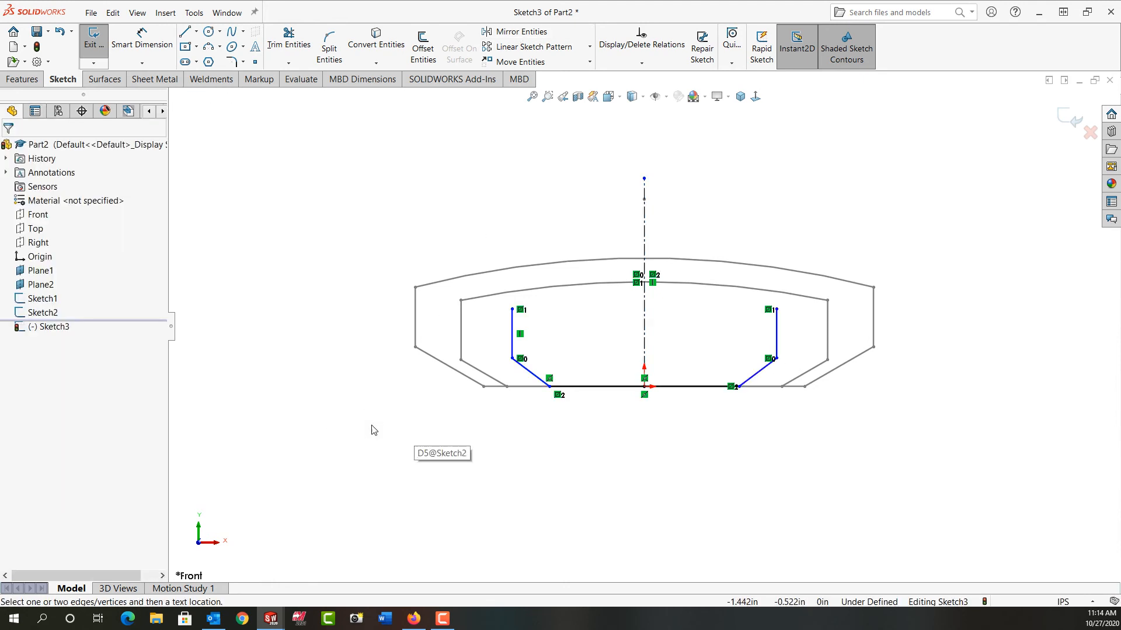
click(610, 387)
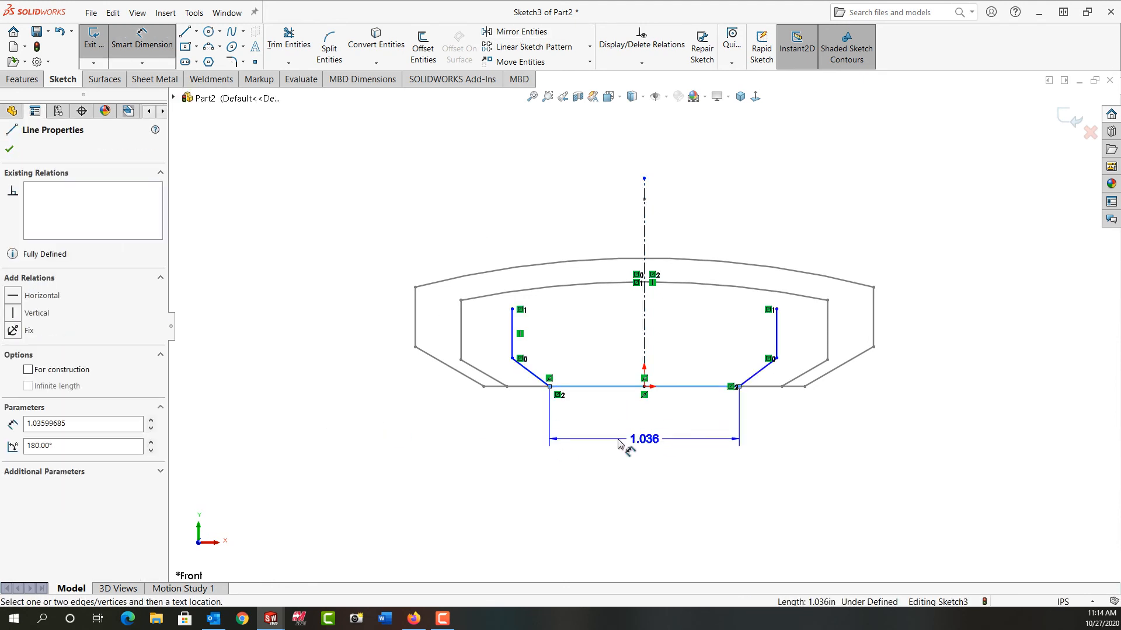
click(620, 443)
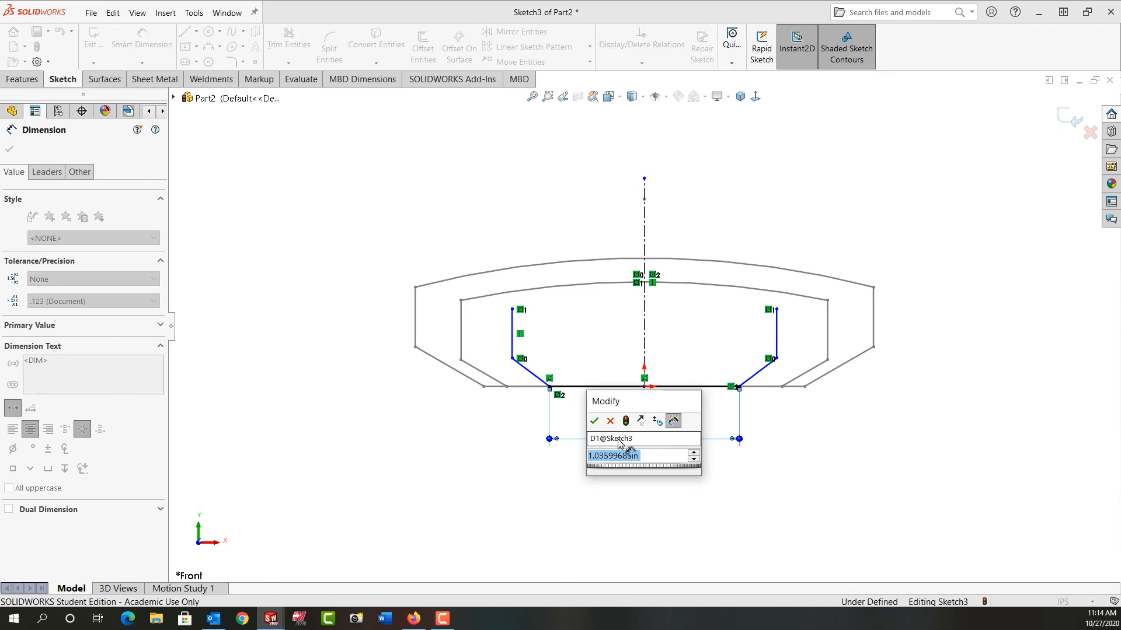
text(1.036)
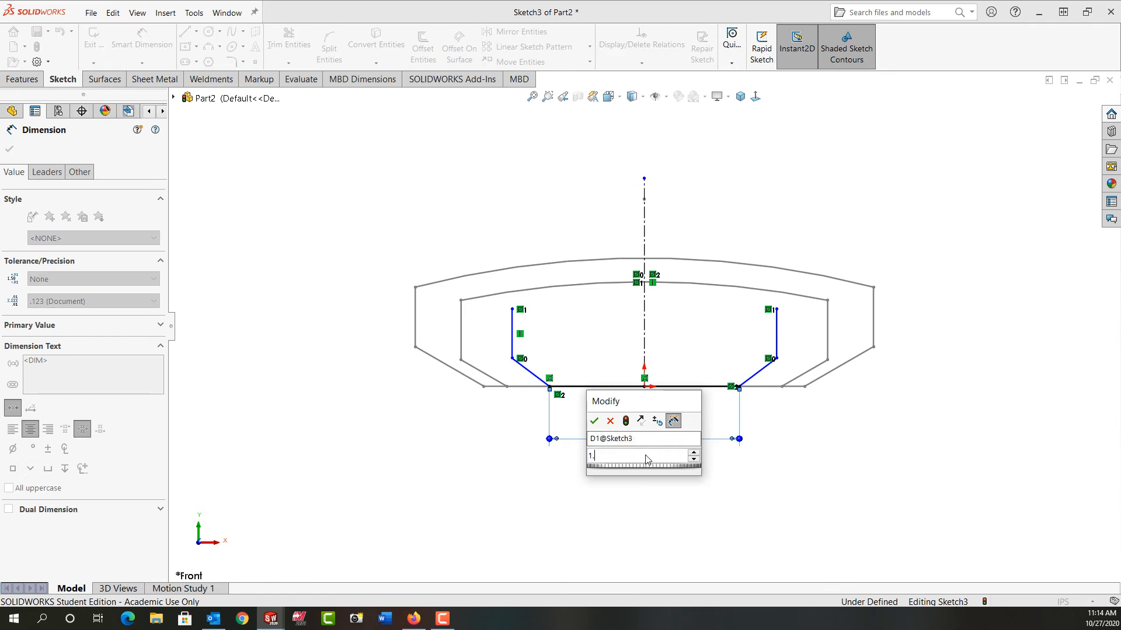
key(Return)
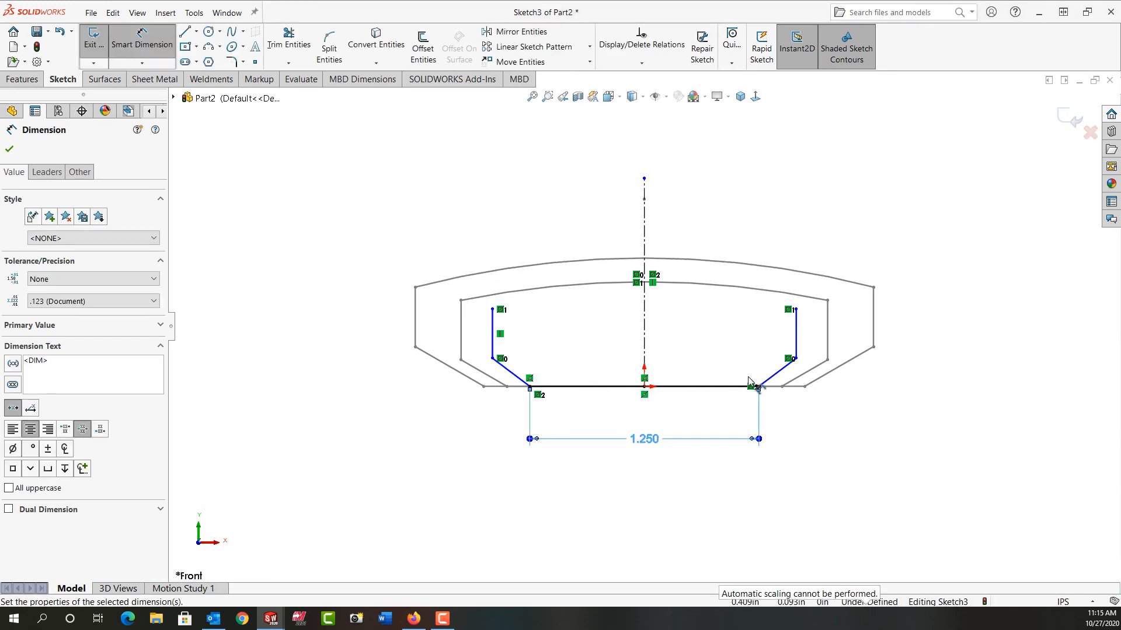
- Dimension the angle between the right sloping line and the horizontal base to 30°
click(745, 387)
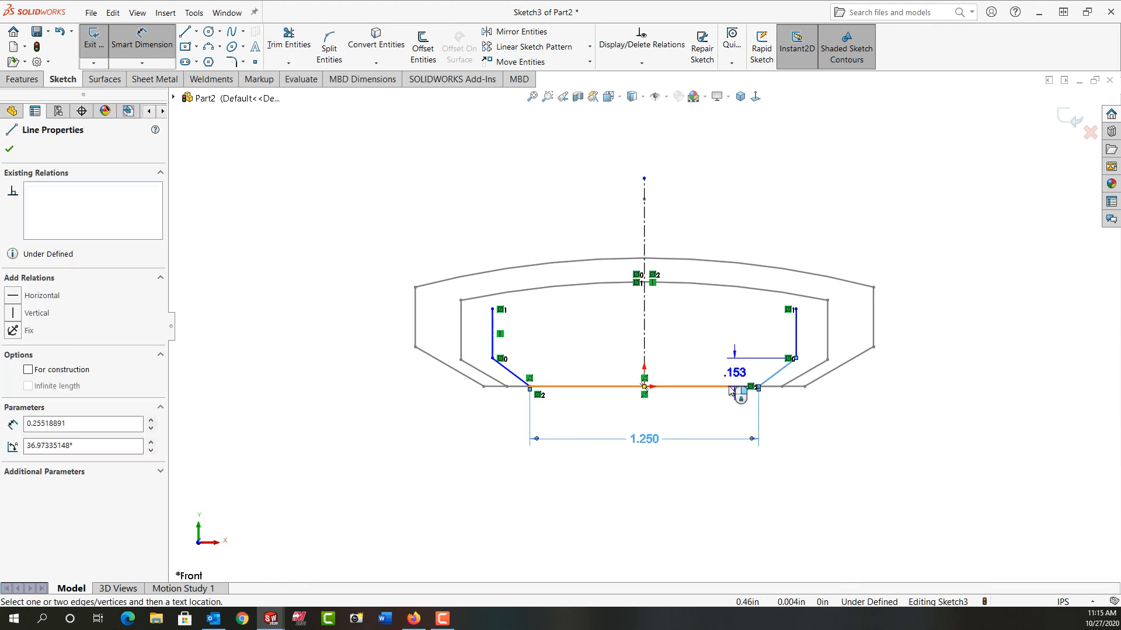
click(772, 377)
click(811, 384)
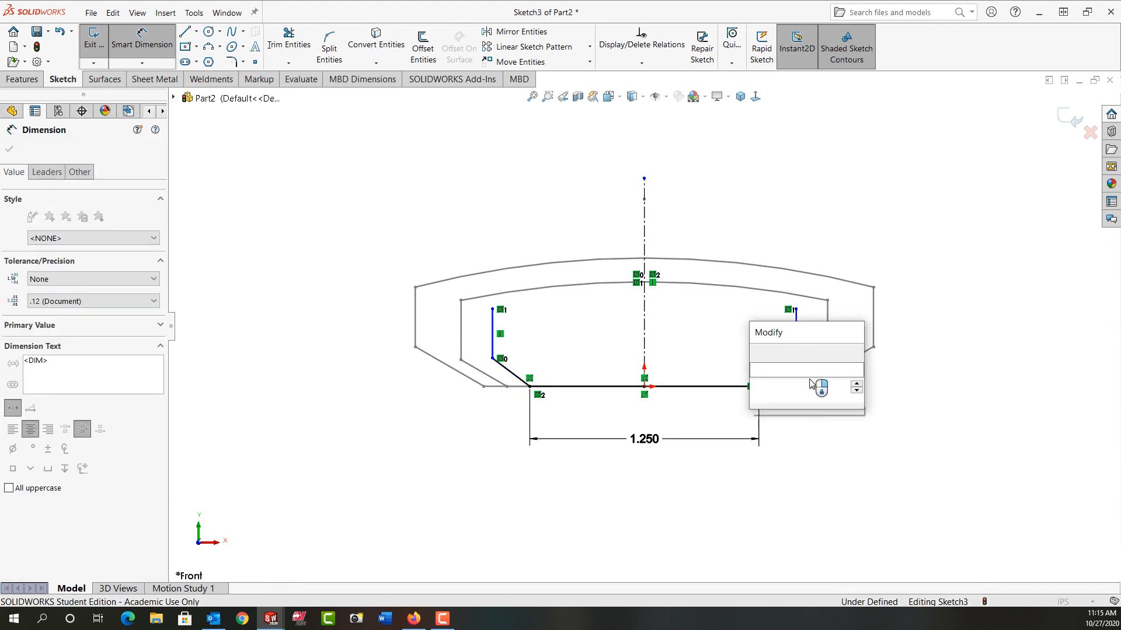
text(30)
key(Return)
- Dimension the height of the right vertical line to 0.325 in
click(798, 339)
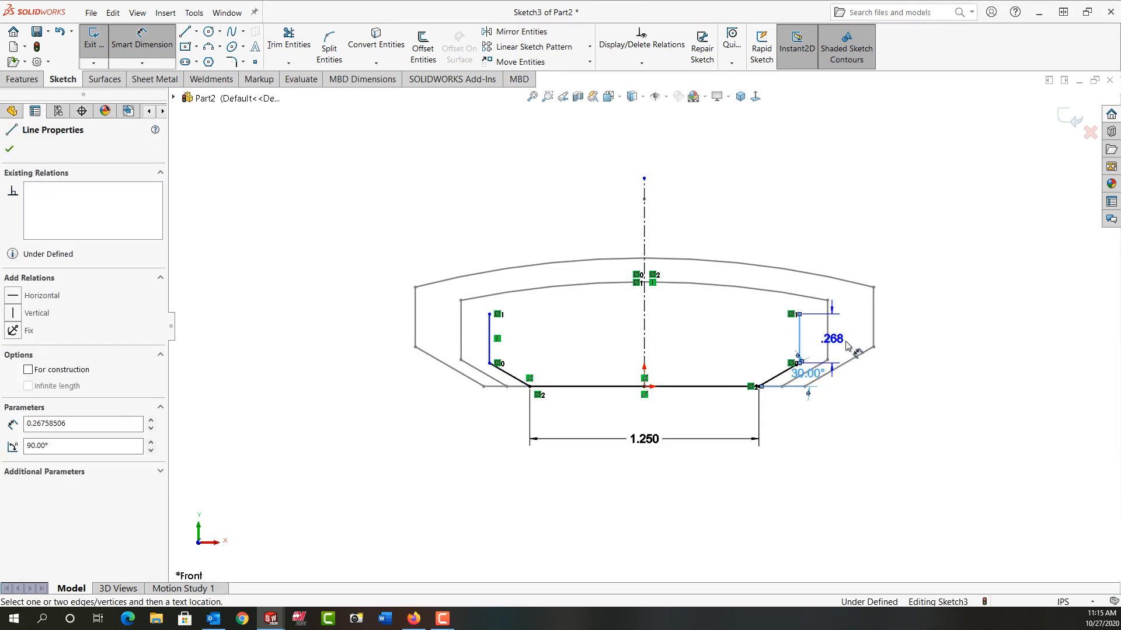
click(858, 345)
text(.325)
key(Return)
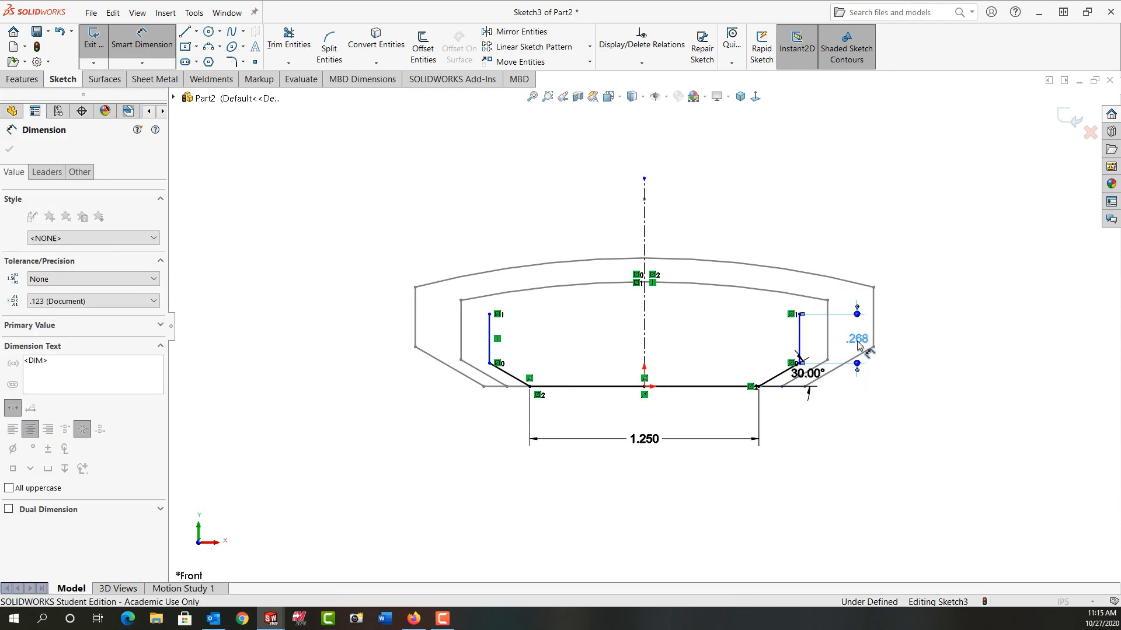
- Dimension the overall width between the two vertical lines to 1.55 in
click(489, 334)
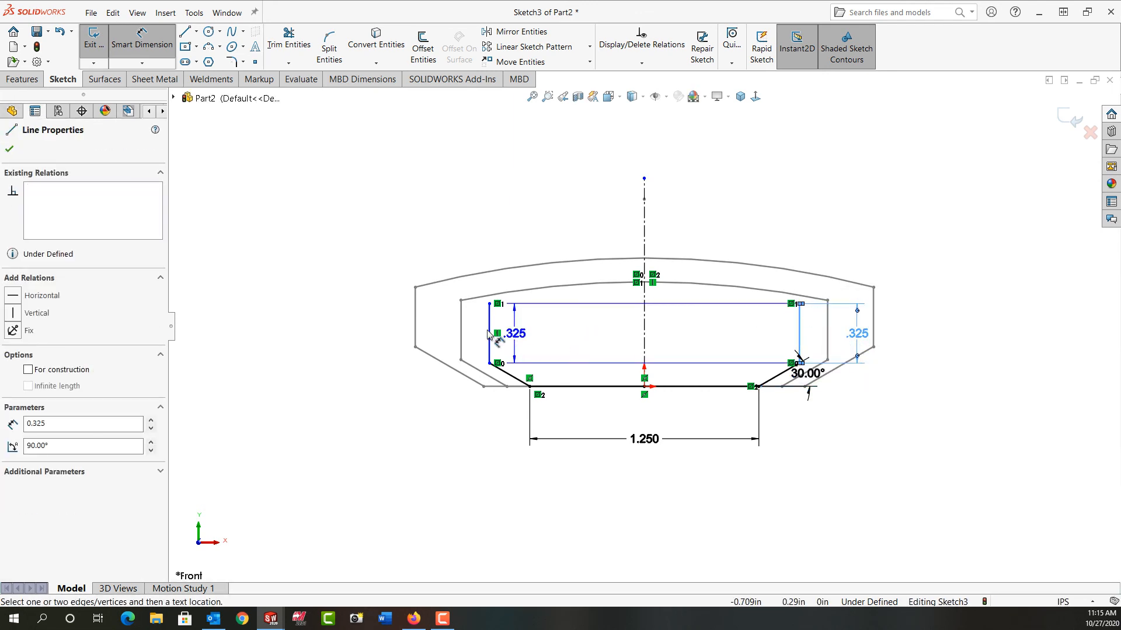
click(799, 333)
click(625, 221)
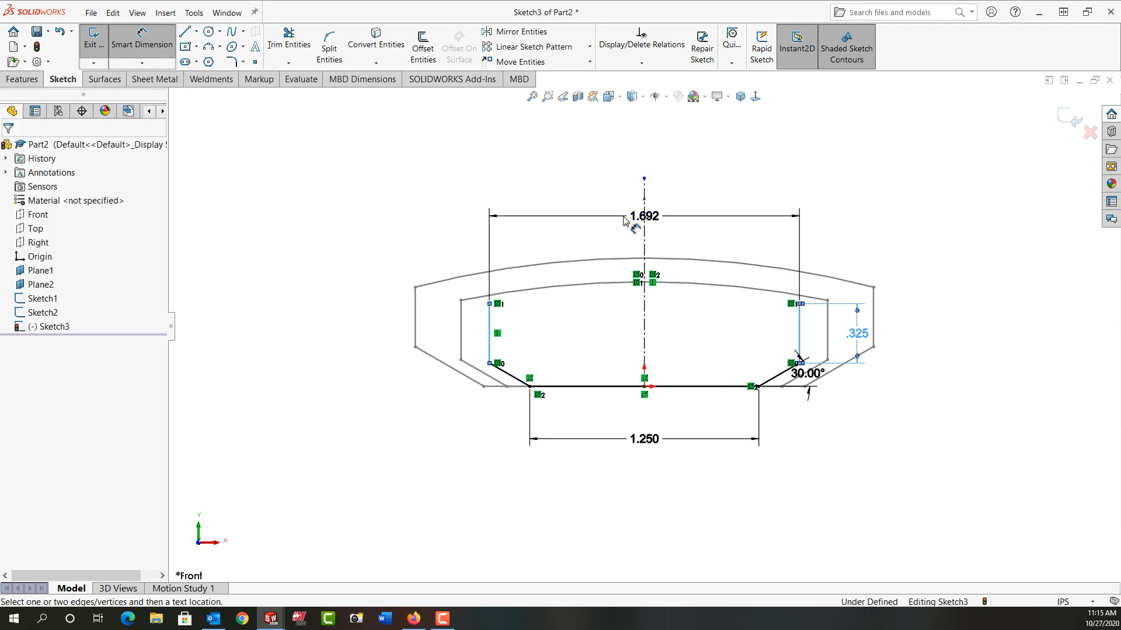
text(1.55)
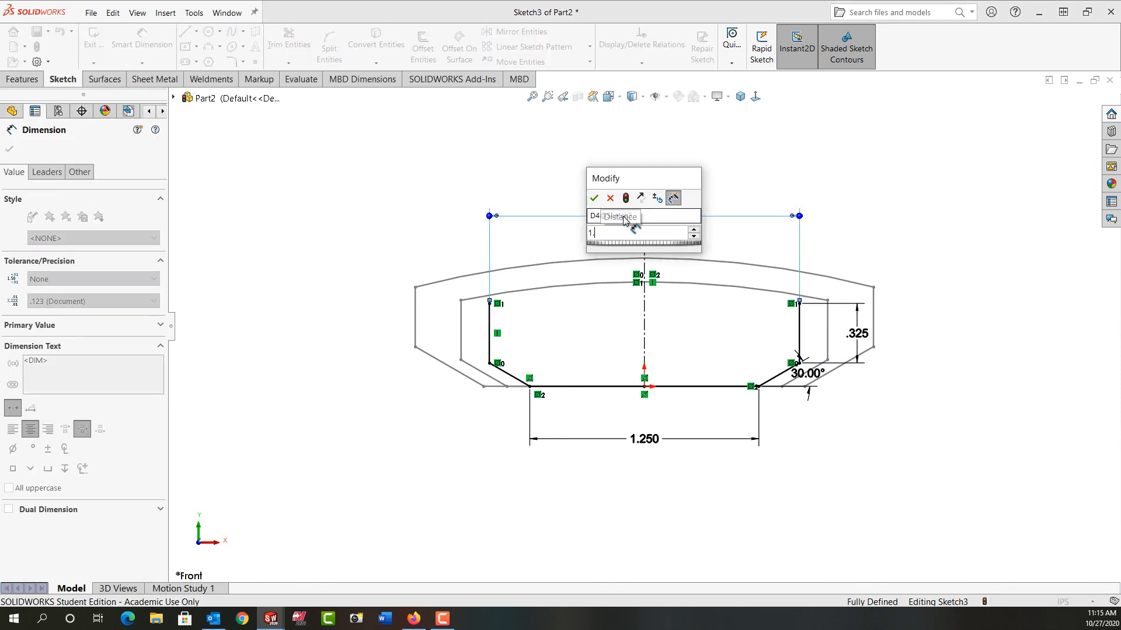
key(Return)
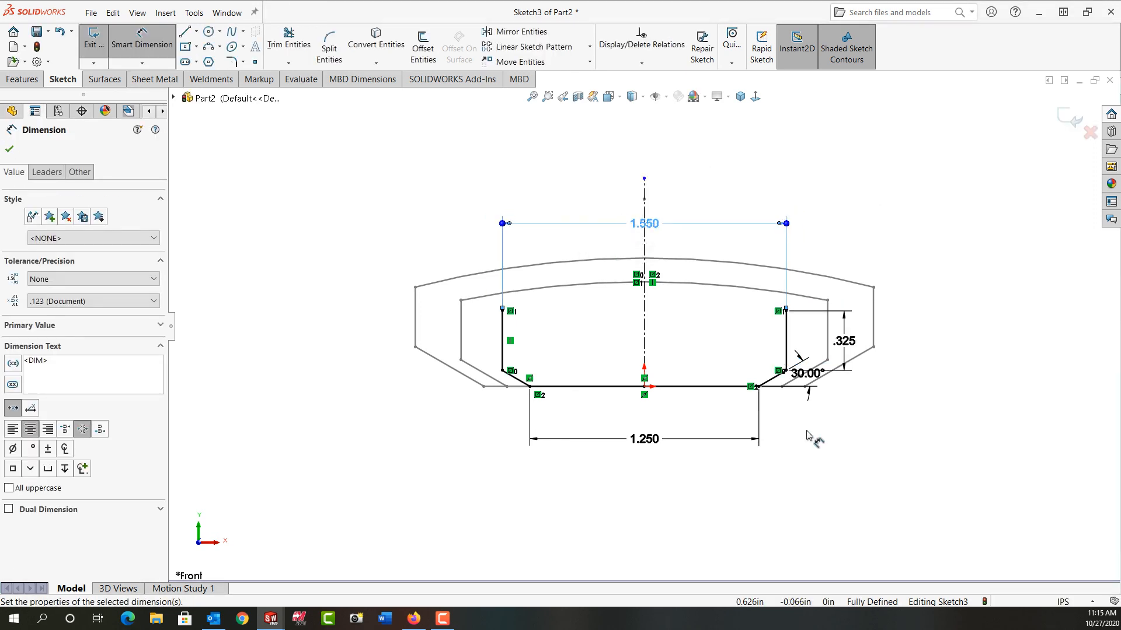
- Exit the Plane2 sketch and switch the model to the isometric view
right_click(849, 229)
click(966, 191)
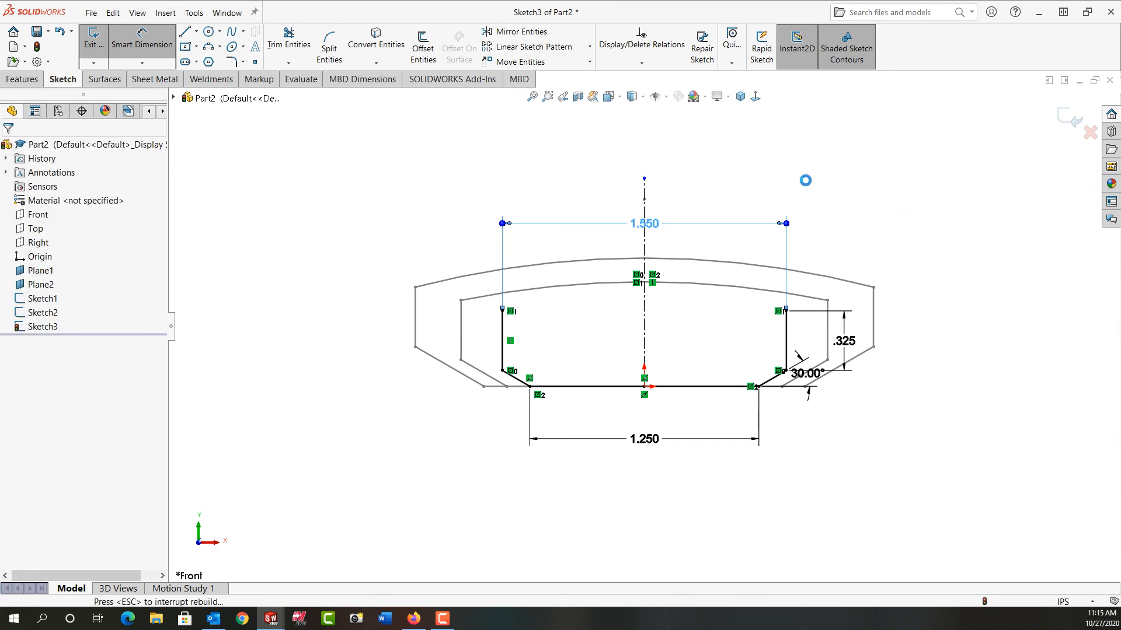
click(740, 97)
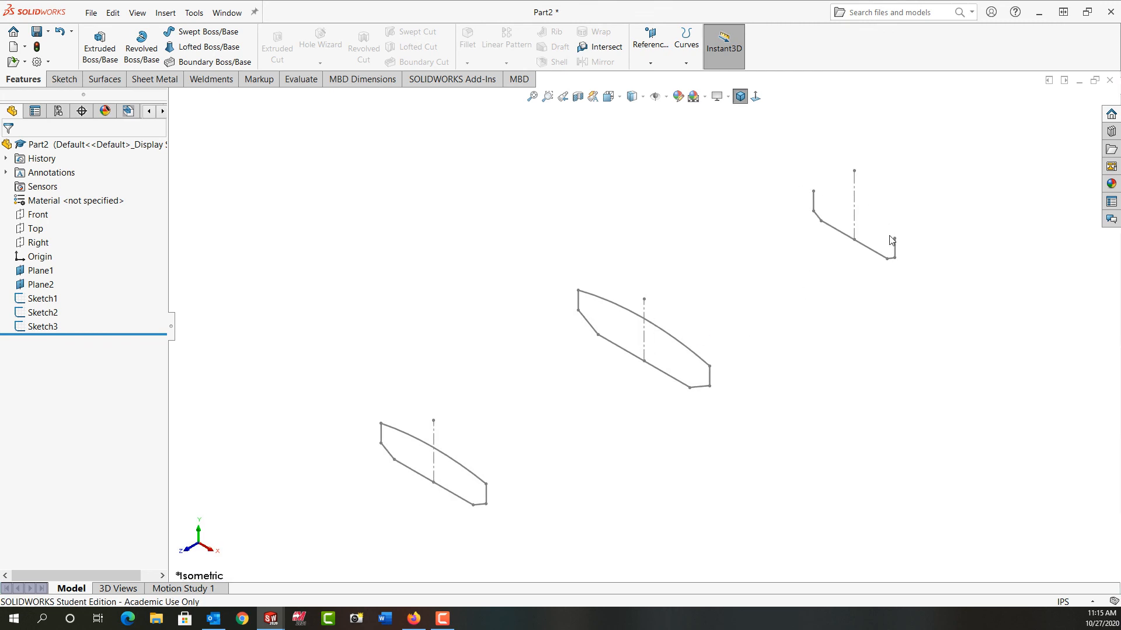
- Reopen Sketch3 and close its profile with a three-point arc of about 1.1 in radius bulging upward between the vertical lines' upper endpoints
right_click(45, 328)
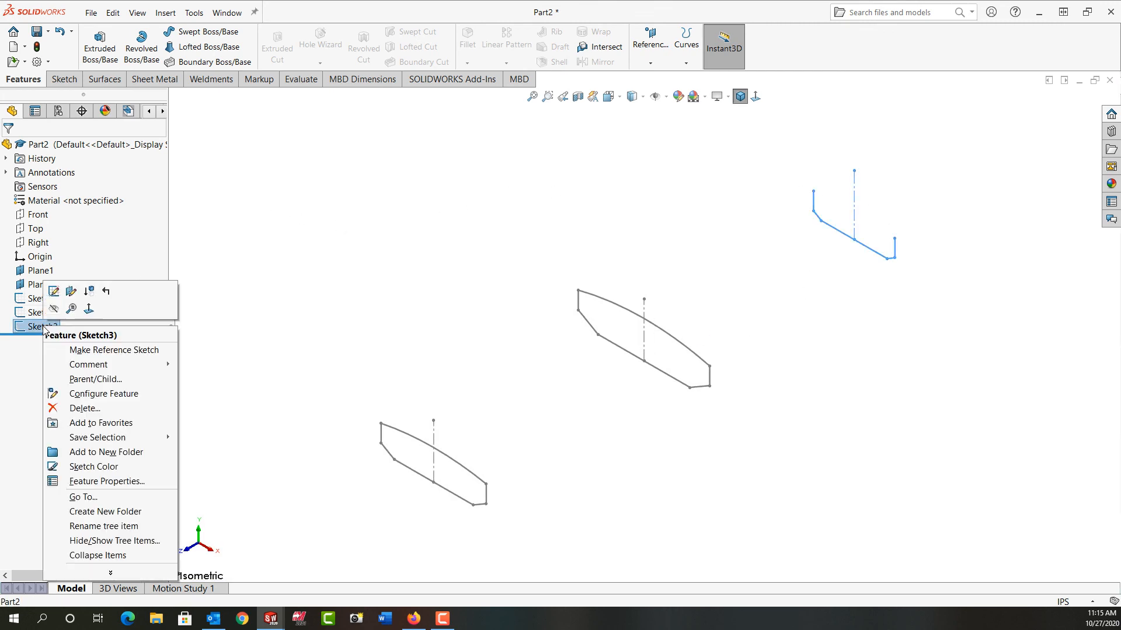
click(54, 292)
click(209, 48)
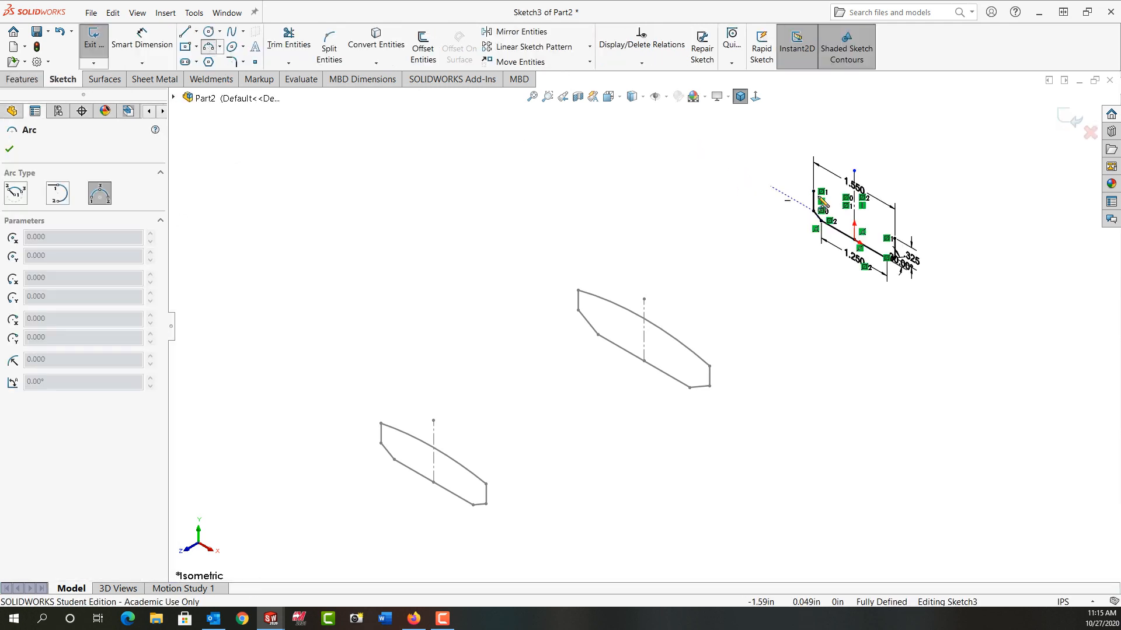
click(813, 191)
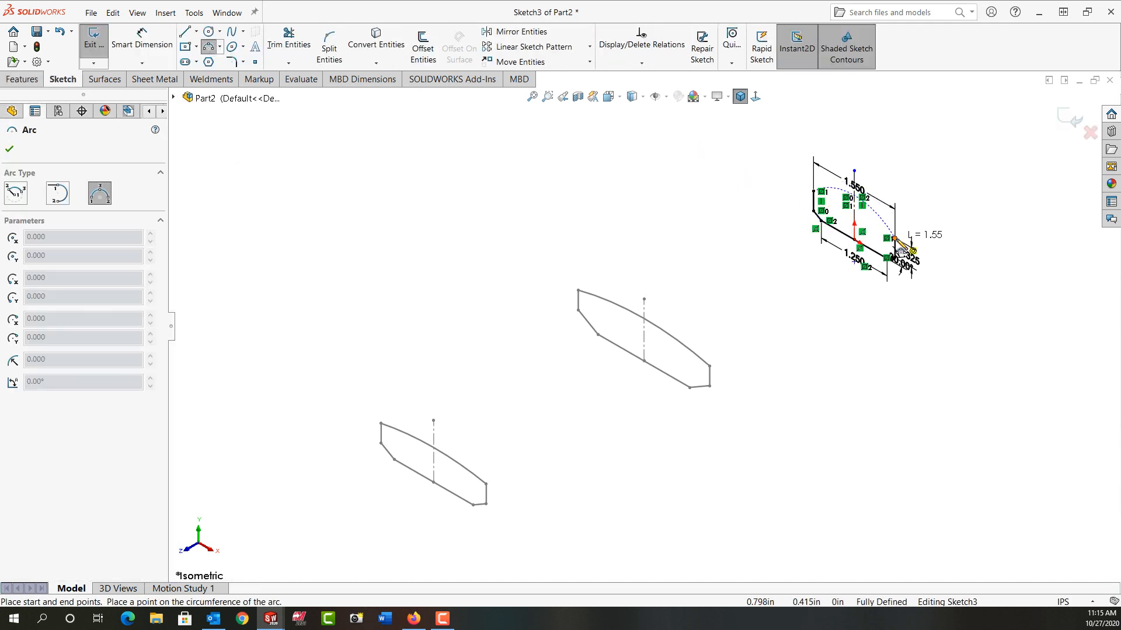
click(879, 219)
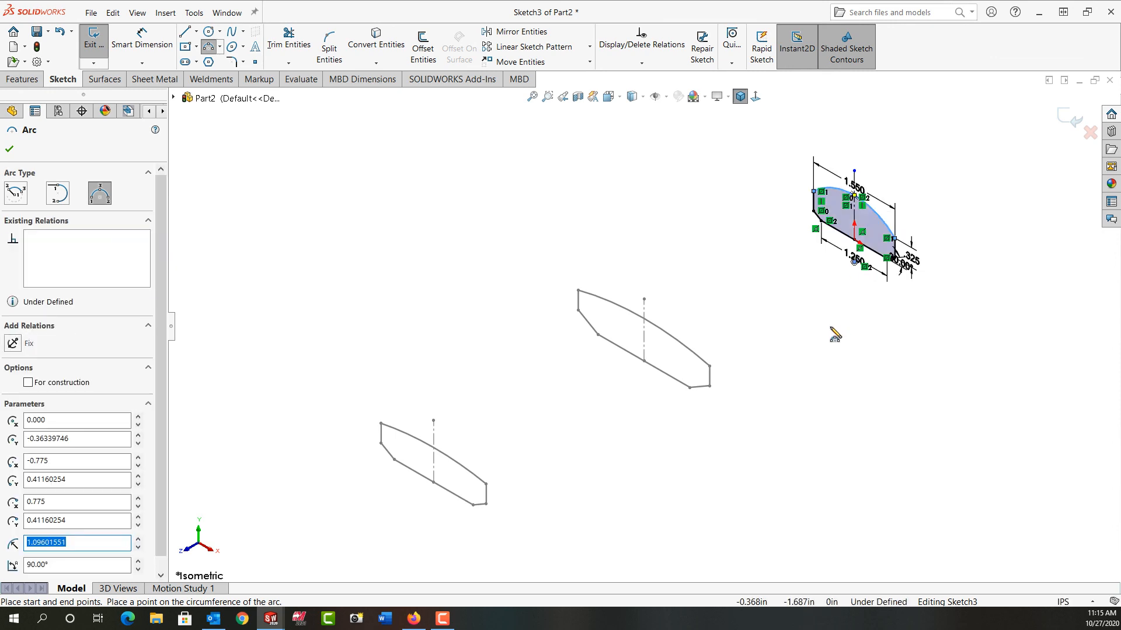
- Dimension the radius of the Plane2 profile's upper arc to 5 in and exit the sketch
key(d)
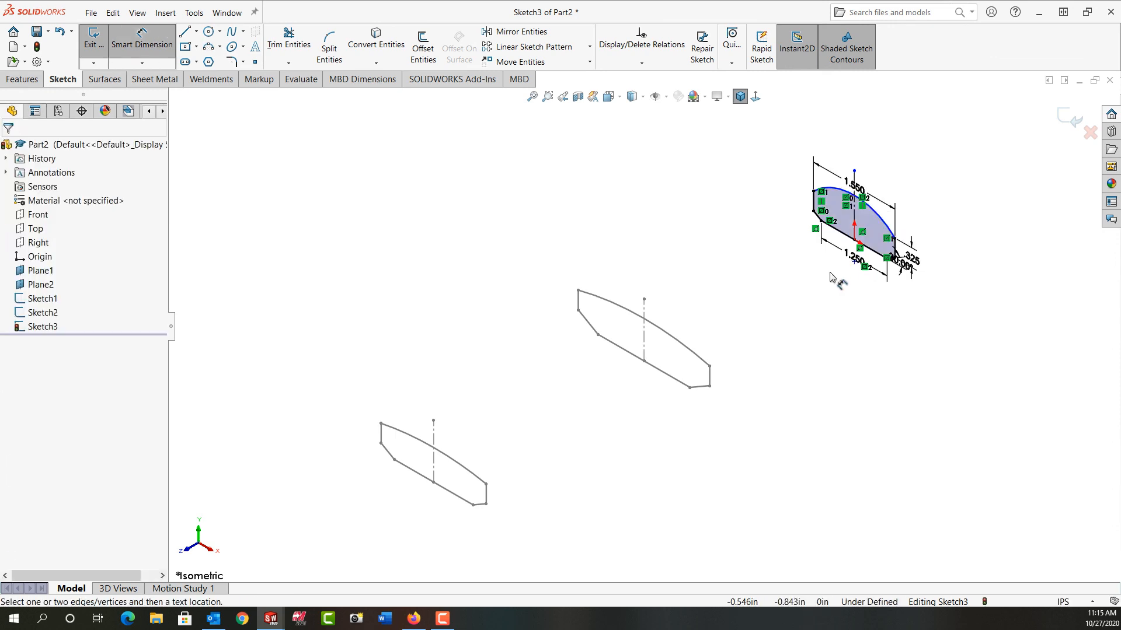
click(878, 221)
click(825, 305)
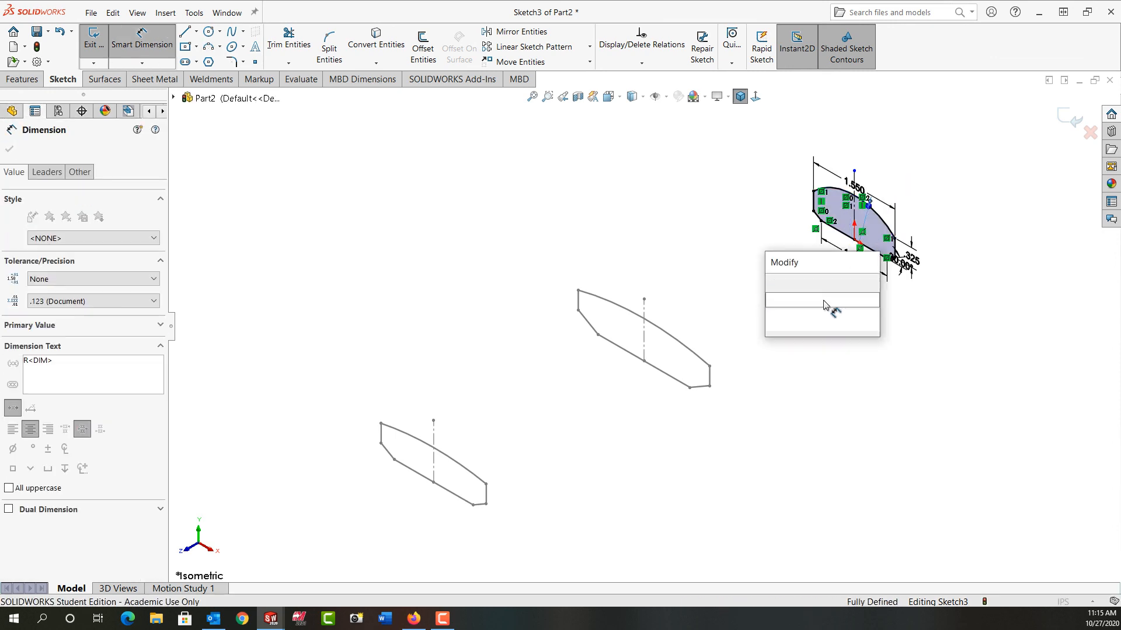
text(5.0)
key(Return)
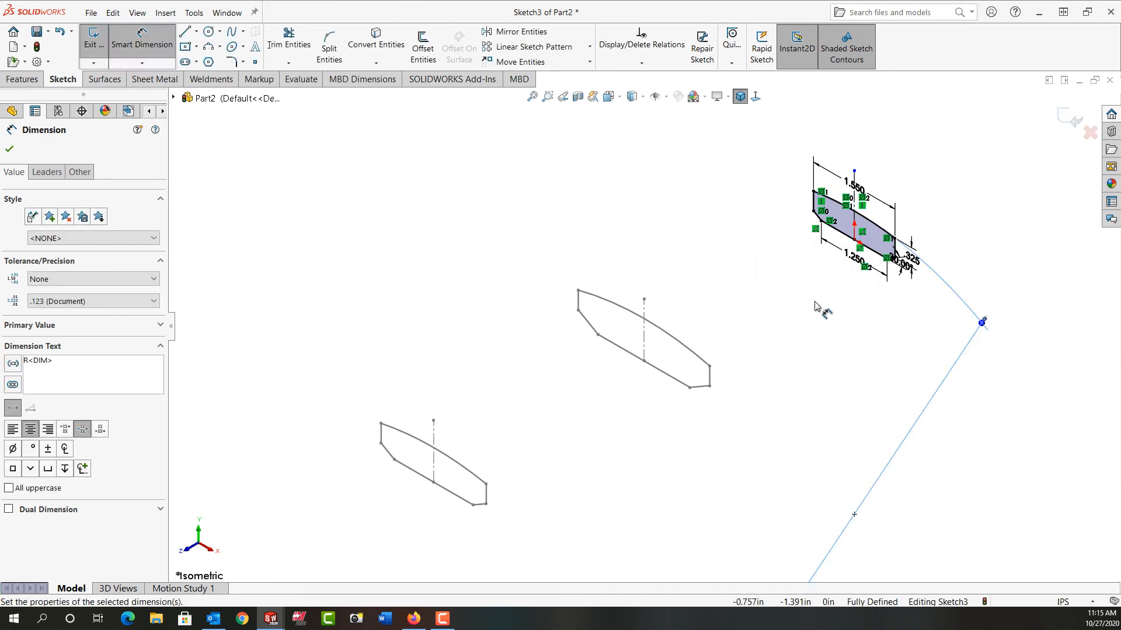
right_click(816, 307)
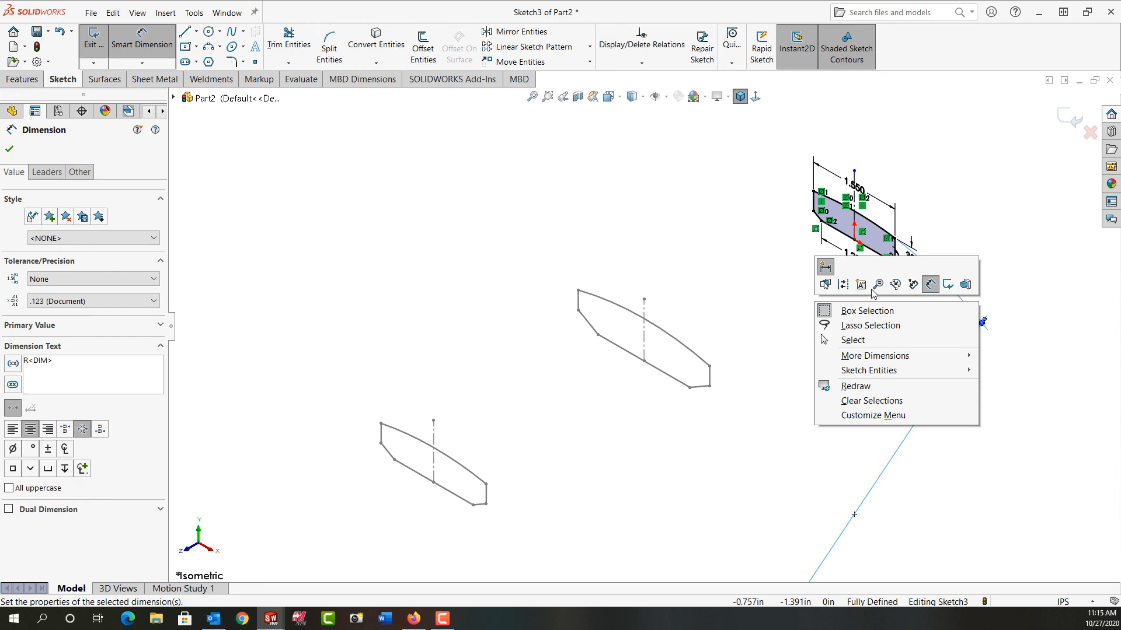
click(947, 285)
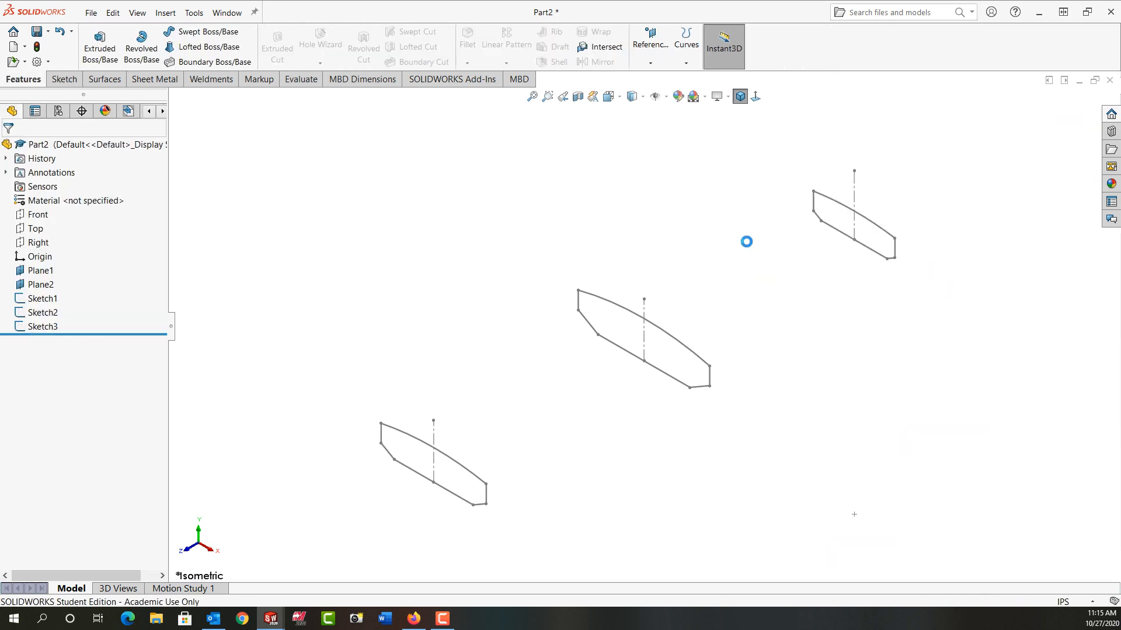